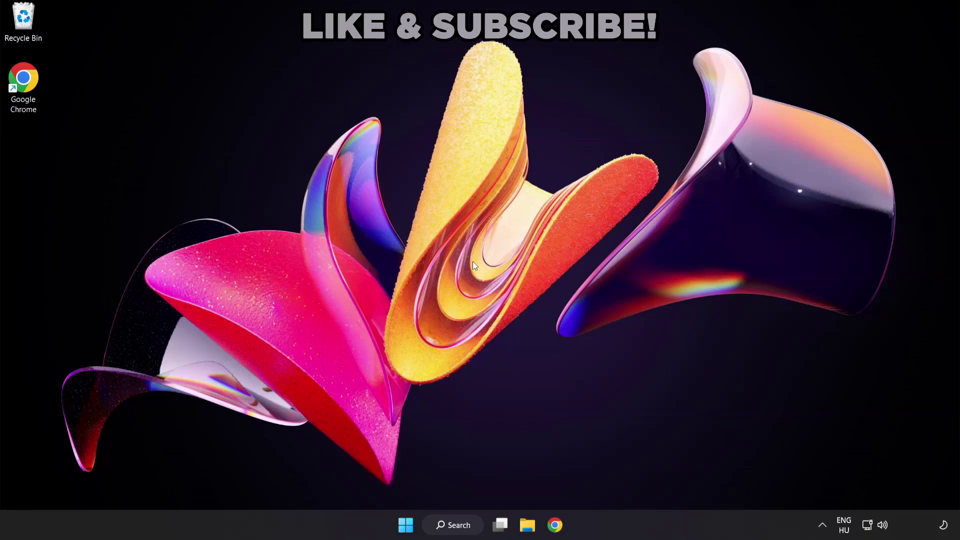
- Search Windows for 'device manager' to show Device Manager as the best match
left_click(464, 529)
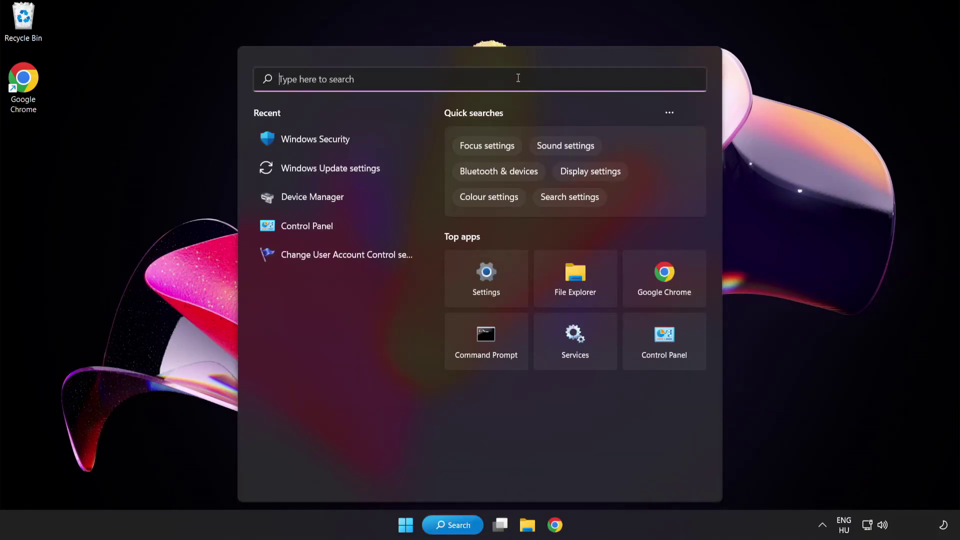
type("device ma")
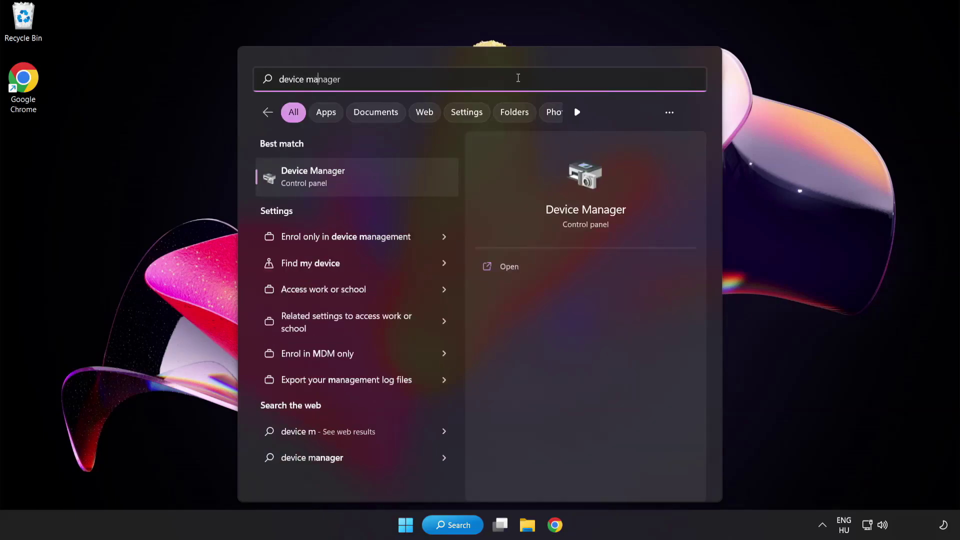
type("nager")
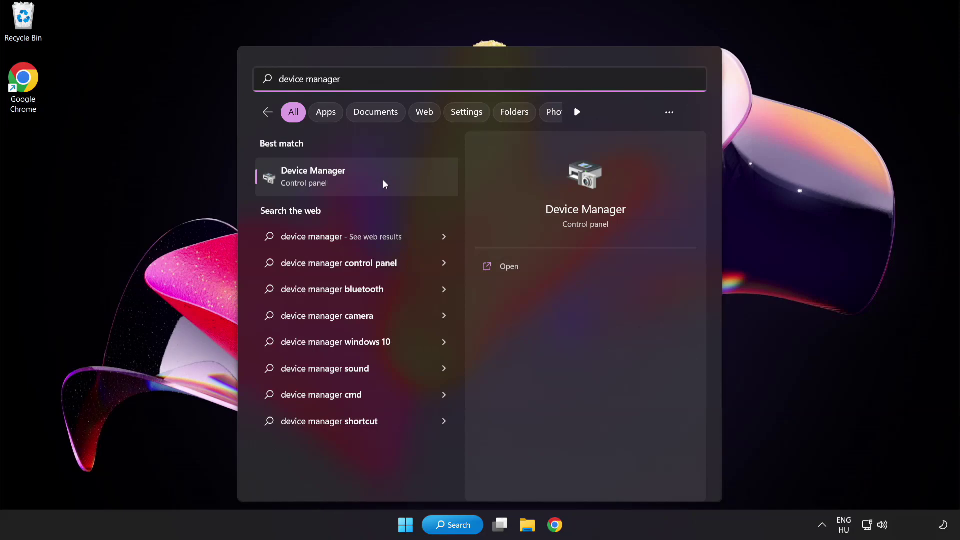
- Launch Device Manager, expand Display adapters and select VMware SVGA 3D
left_click(383, 179)
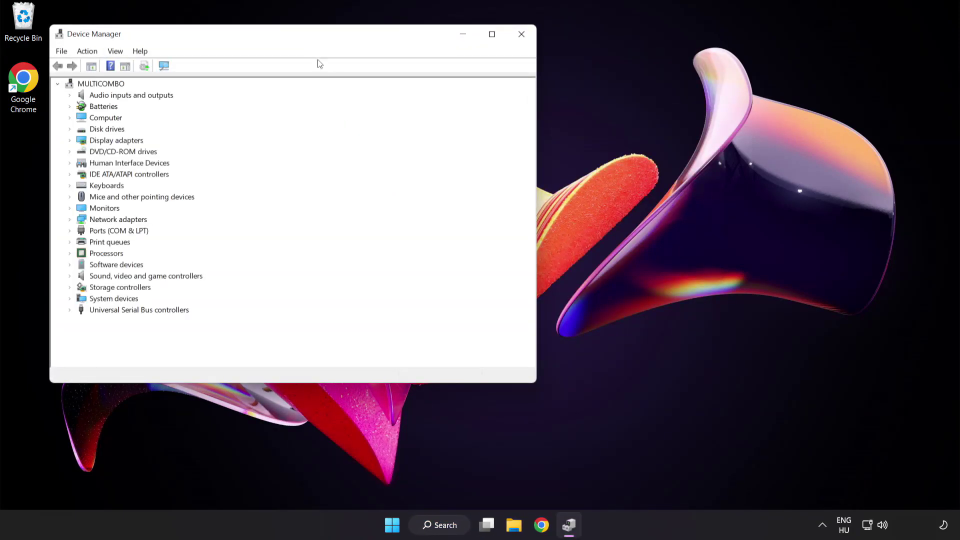
left_click_drag(307, 37, 469, 100)
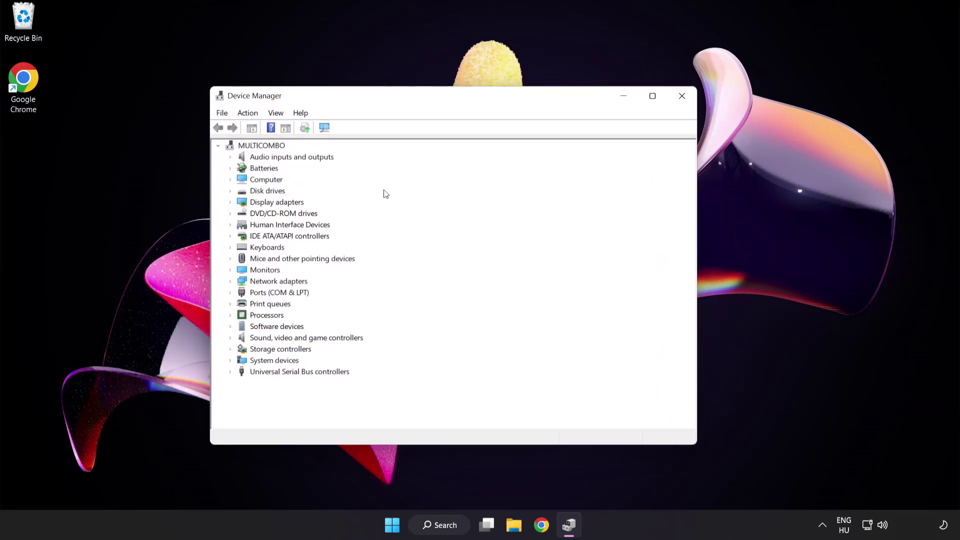
left_click(276, 202)
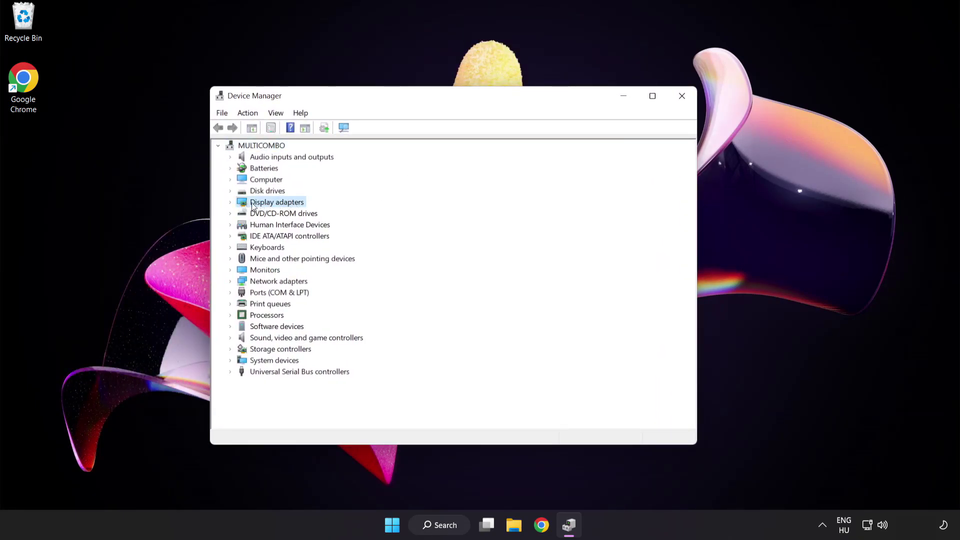
left_click(231, 203)
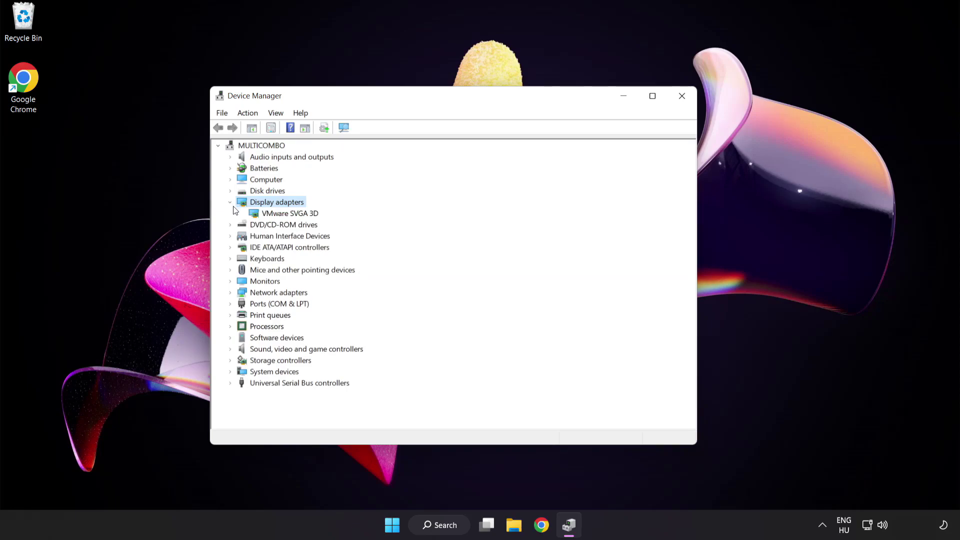
left_click(268, 216)
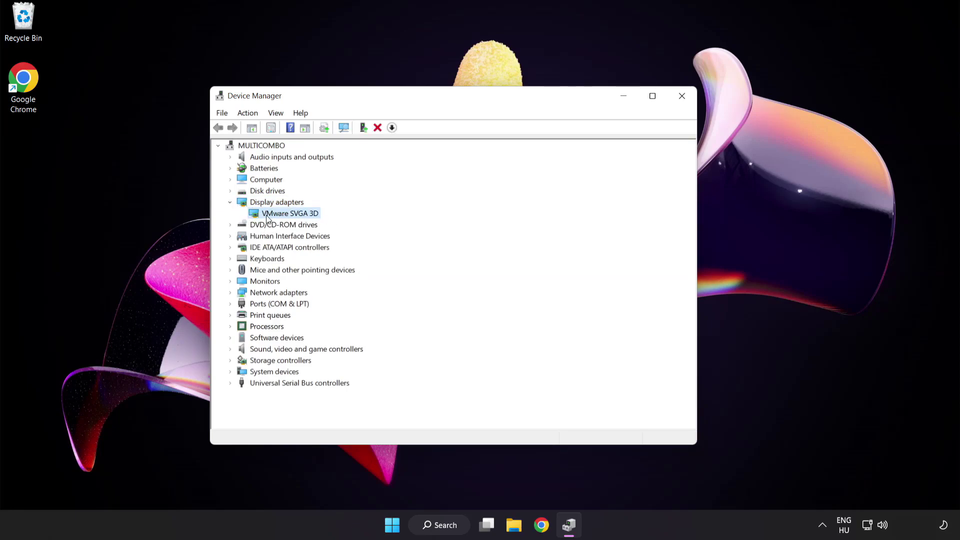
- Search automatically for a newer VMware SVGA 3D driver, then close Device Manager
right_click(282, 213)
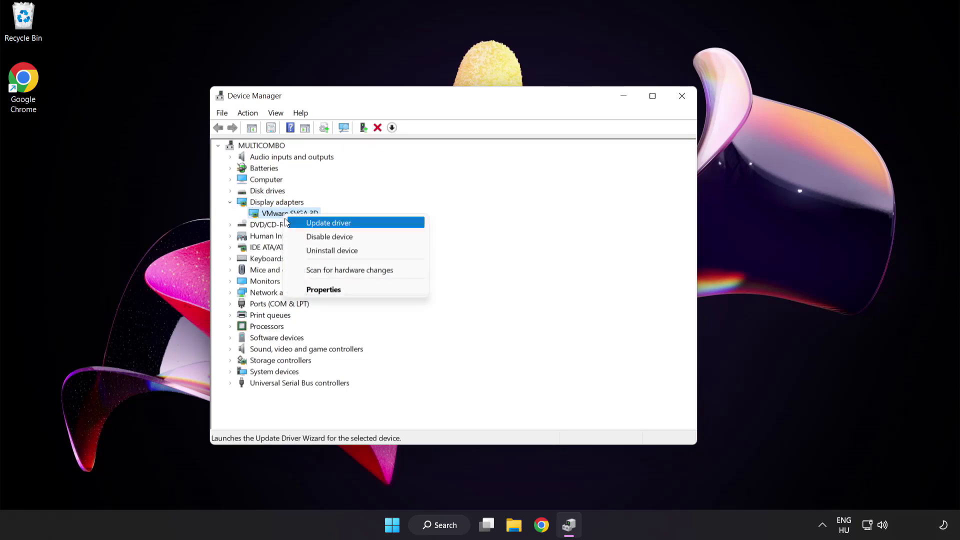
left_click(372, 226)
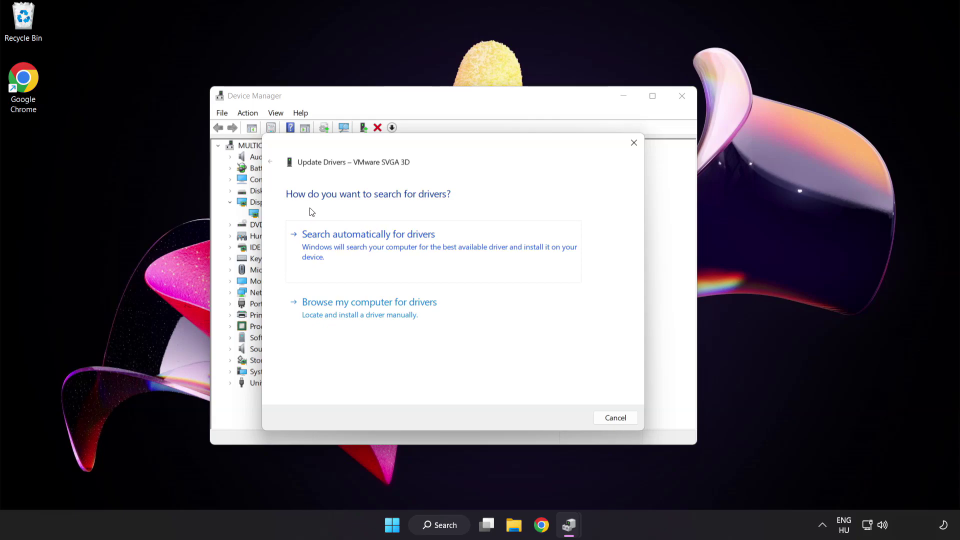
left_click(418, 244)
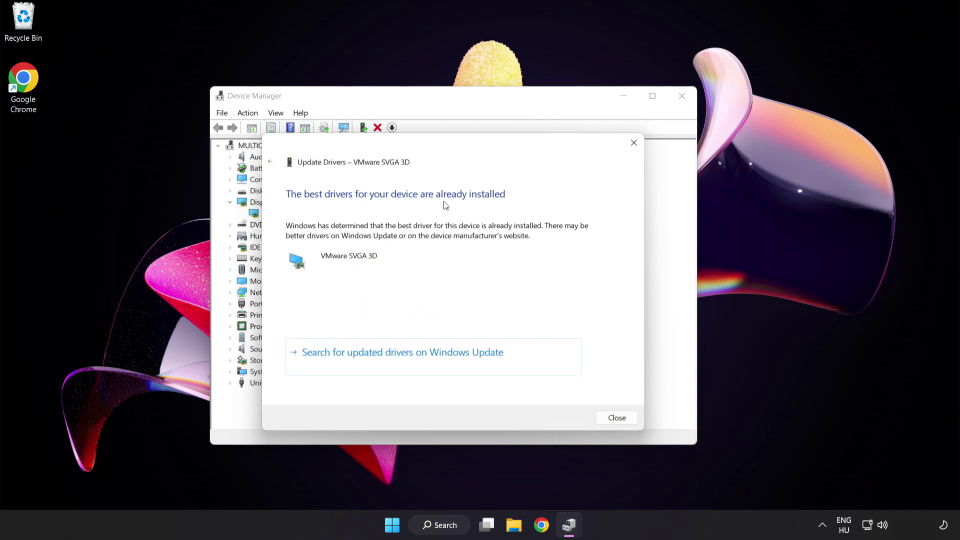
left_click(613, 420)
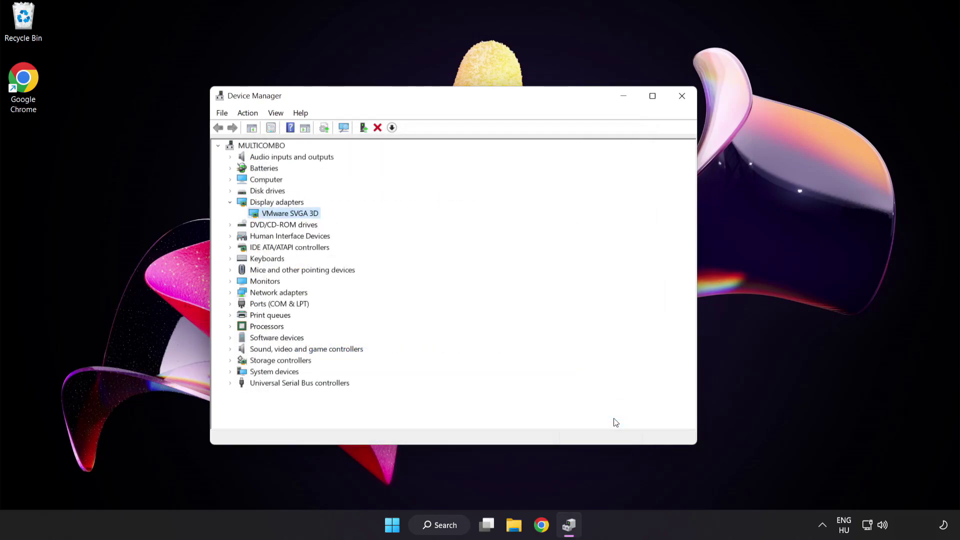
left_click(682, 99)
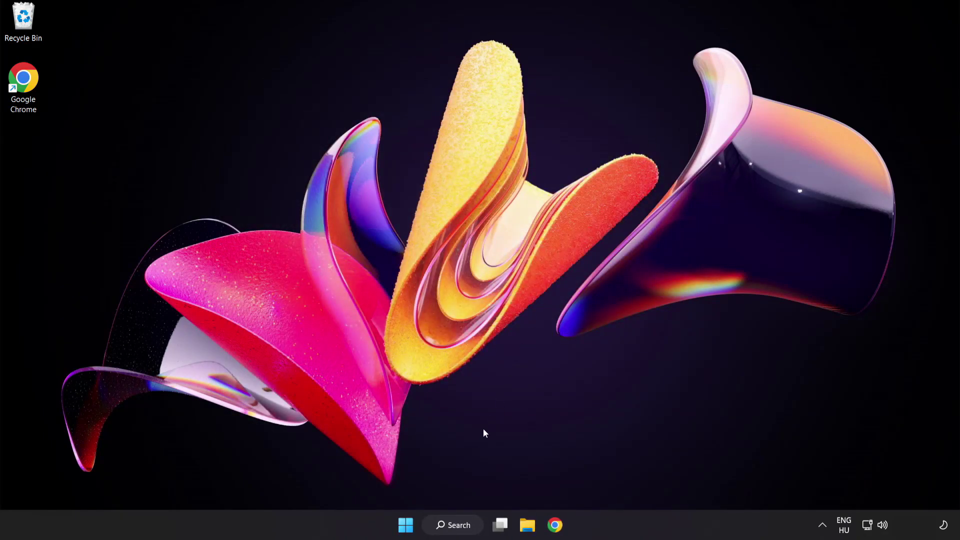
- Search Windows for 'update' to show Windows Update settings as the best match
left_click(464, 527)
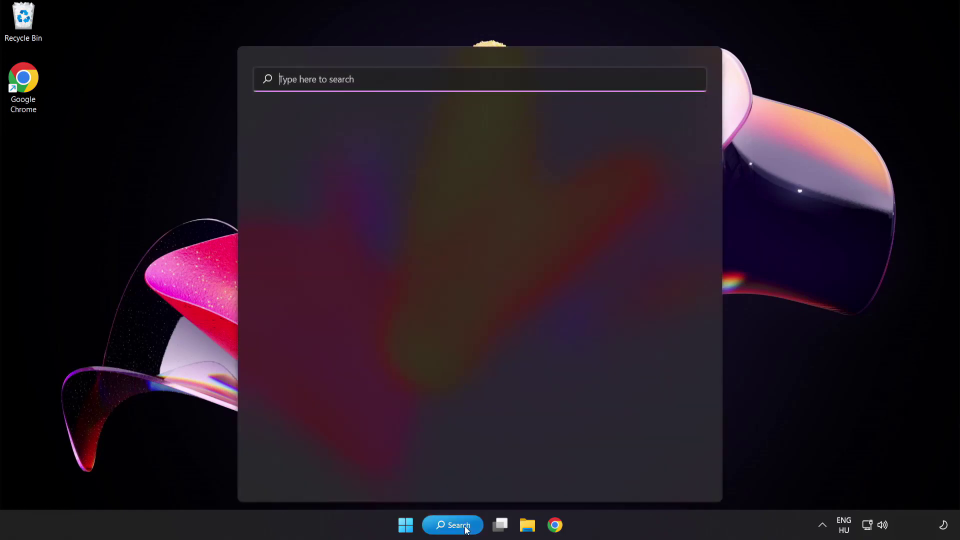
type("u")
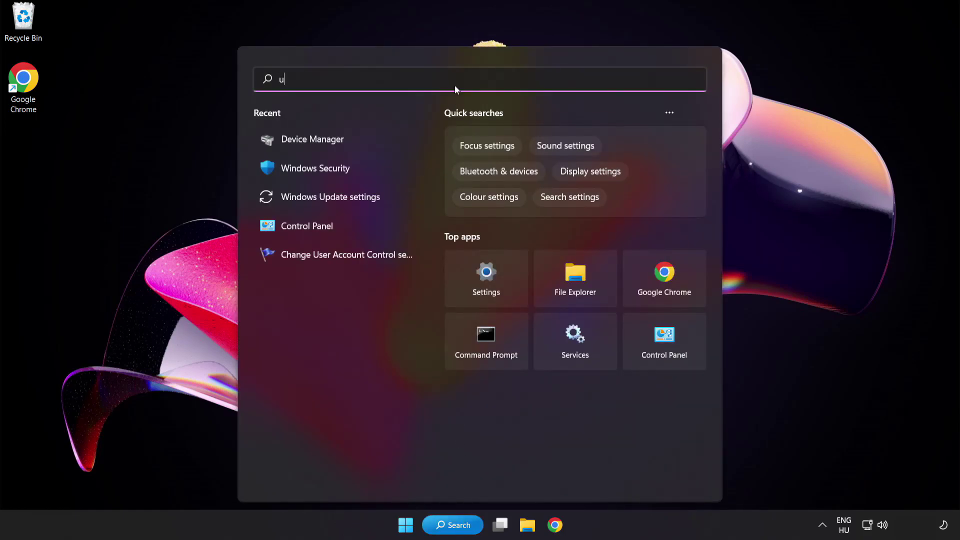
type("pdate")
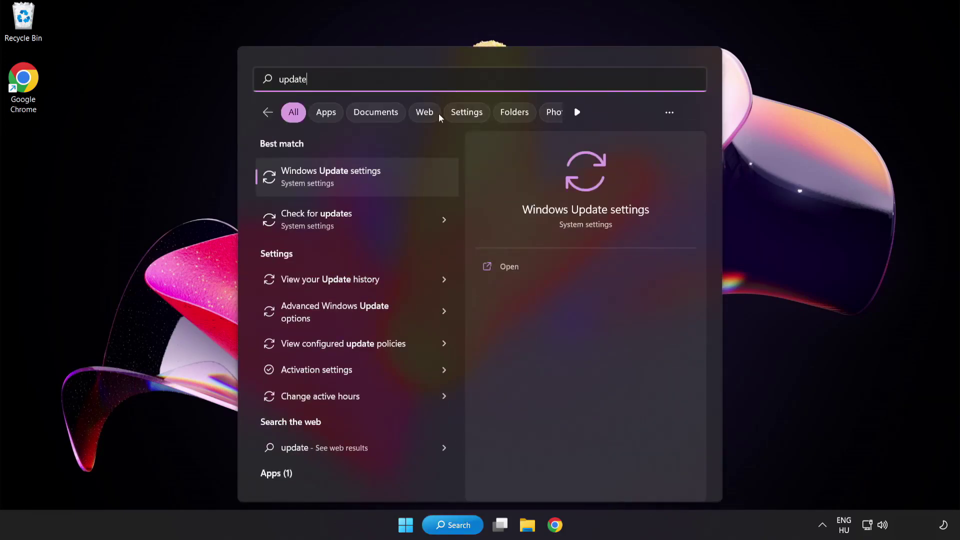
- Check for updates in Windows Update, confirm 'You're up to date', and close Settings
left_click(367, 183)
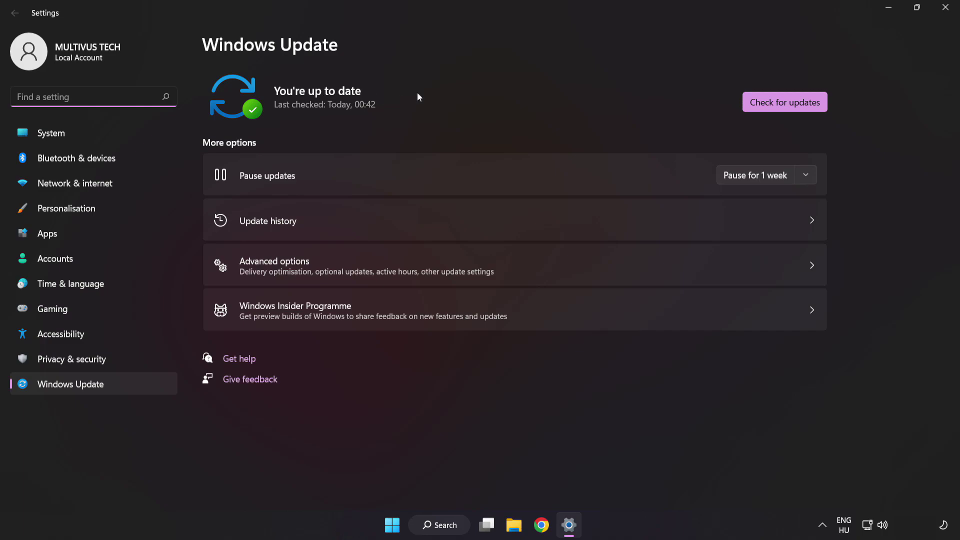
left_click(781, 107)
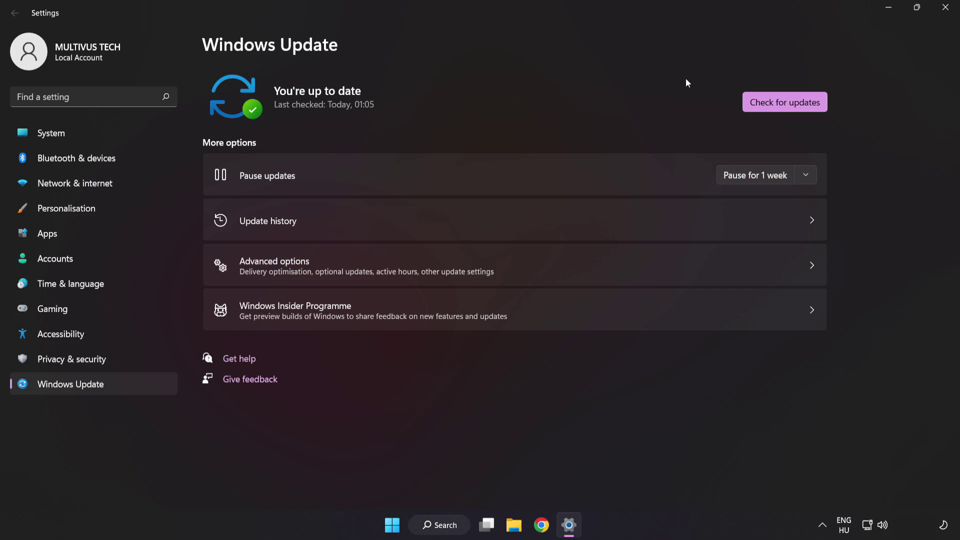
left_click(944, 14)
- Open the Properties dialog of the YOUR NOT WORKING APP desktop shortcut
left_click(76, 94)
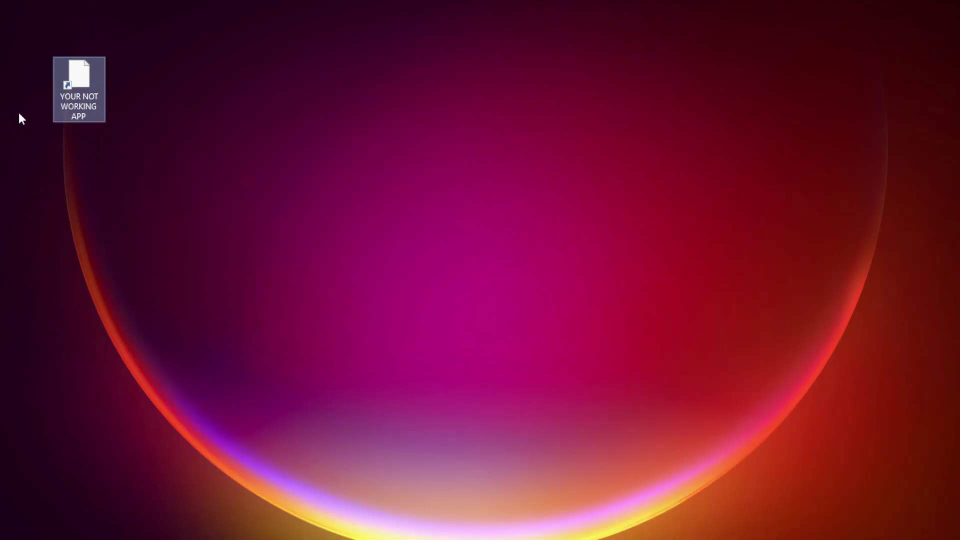
right_click(77, 70)
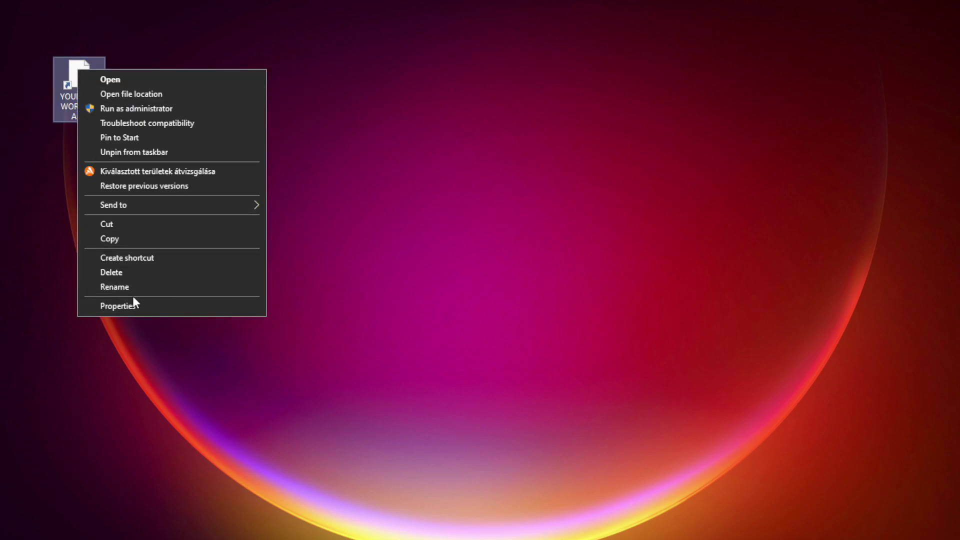
left_click(192, 306)
mouse_move(210, 82)
left_mouse_down()
mouse_move(432, 75)
mouse_move(486, 108)
left_mouse_up()
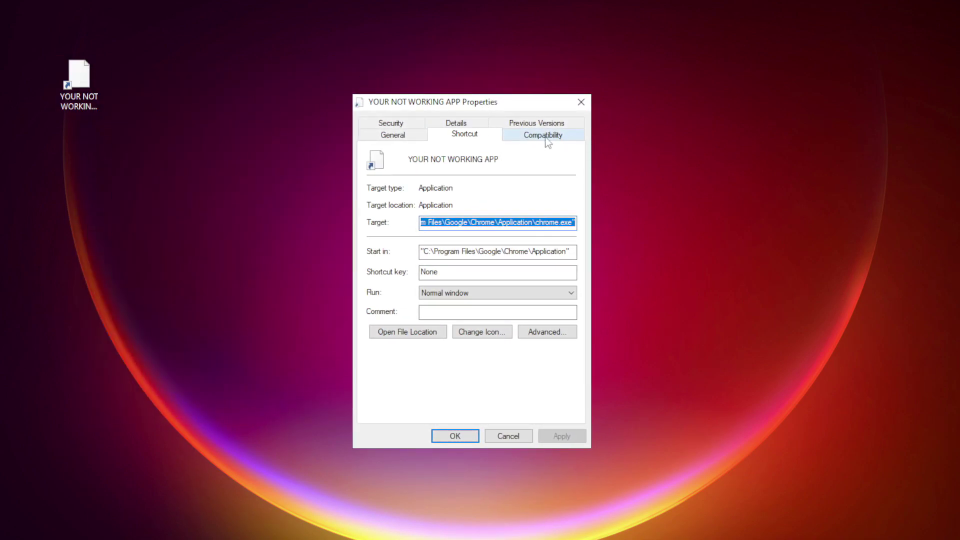
- Apply Windows 8 compatibility mode, disabled fullscreen optimizations and run-as-administrator to the shortcut
left_click(563, 142)
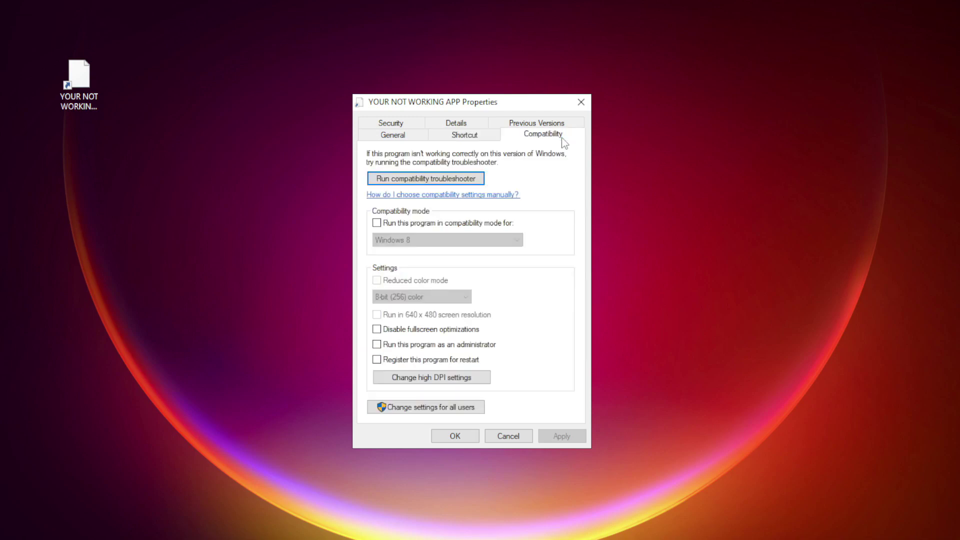
left_click(390, 224)
left_click(428, 241)
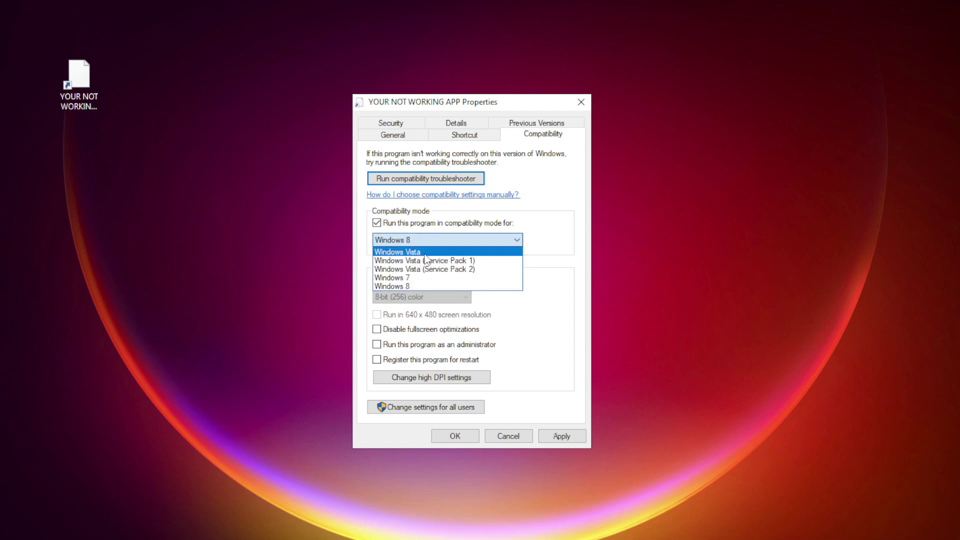
left_click(419, 285)
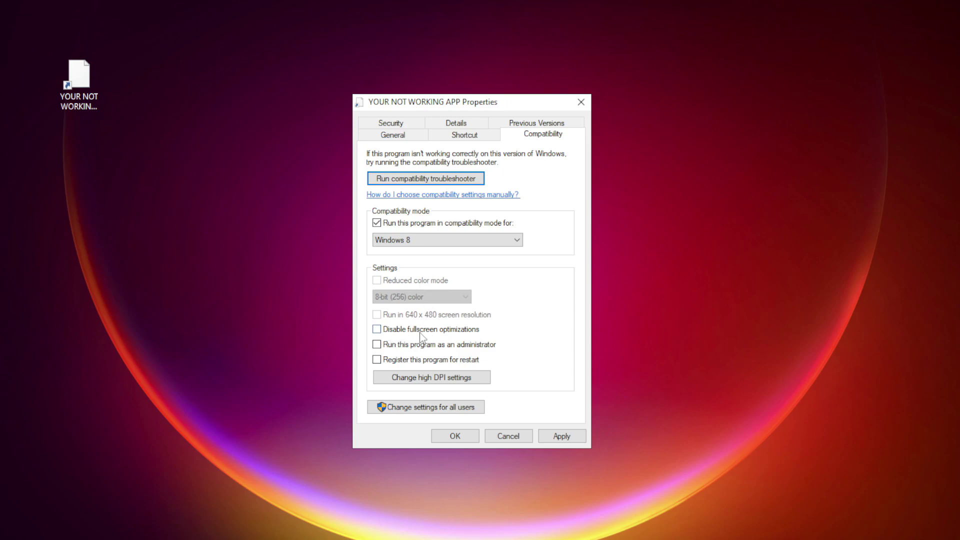
left_click(421, 336)
left_click(409, 345)
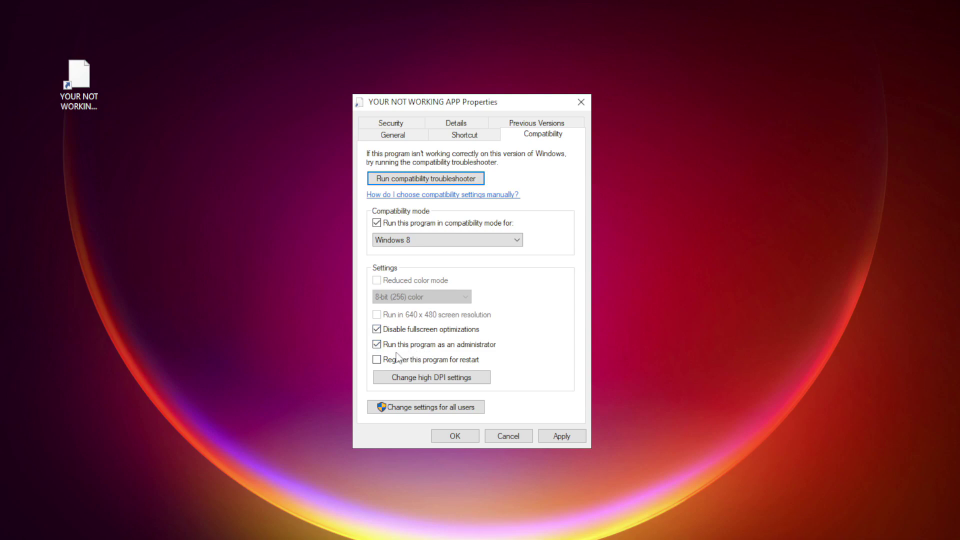
left_click(568, 439)
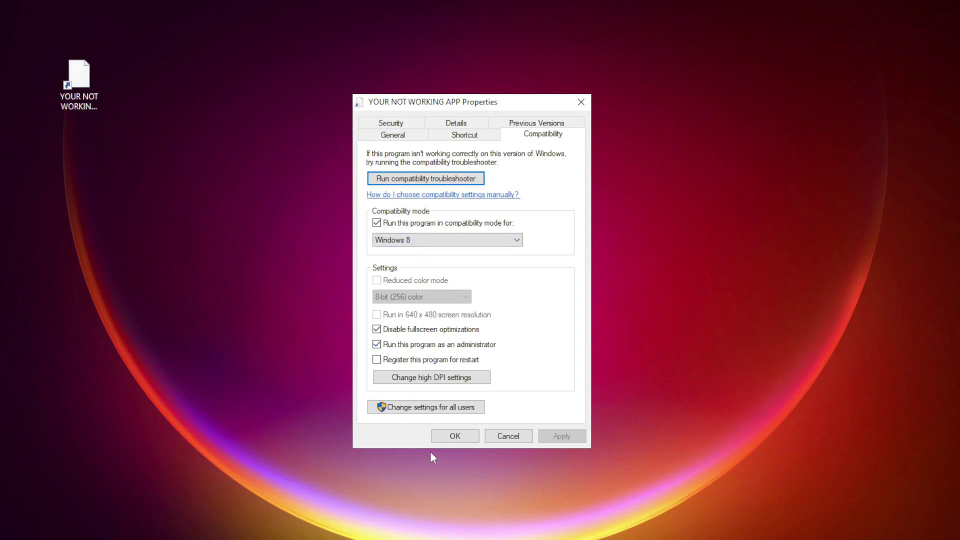
left_click(456, 437)
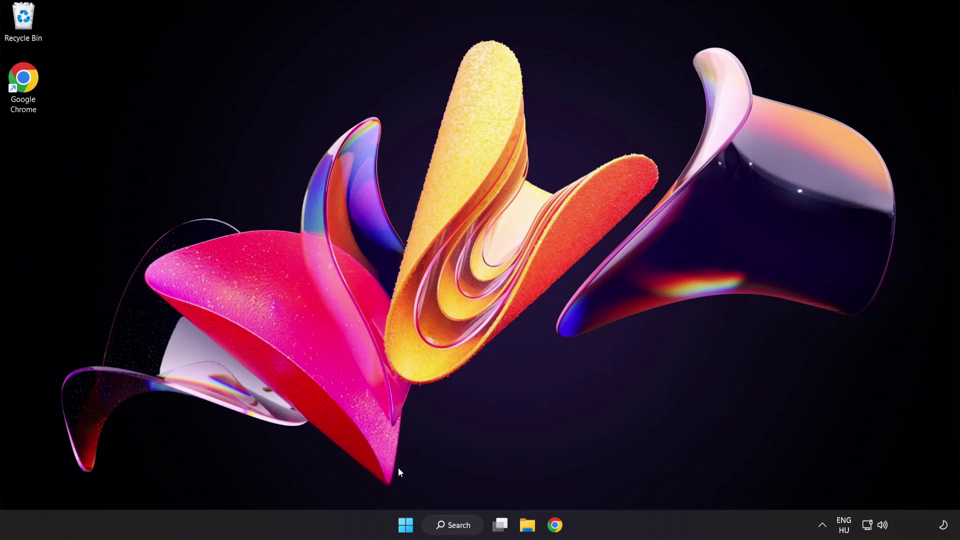
- Launch Task Manager from the Start button's right-click menu
right_click(409, 529)
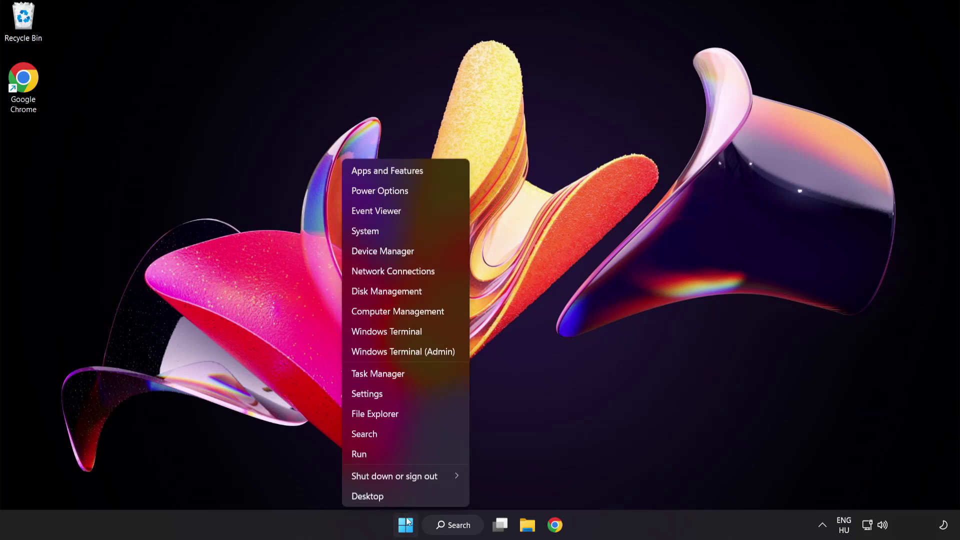
left_click(415, 374)
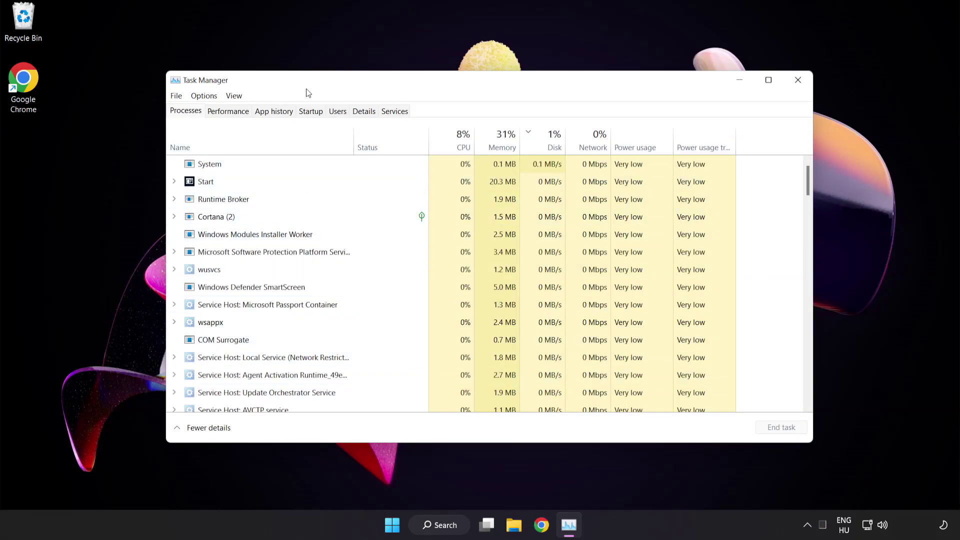
- Disable Cortana, Phone Link, Terminal and Windows Security notification icon at startup, then close
left_click(317, 112)
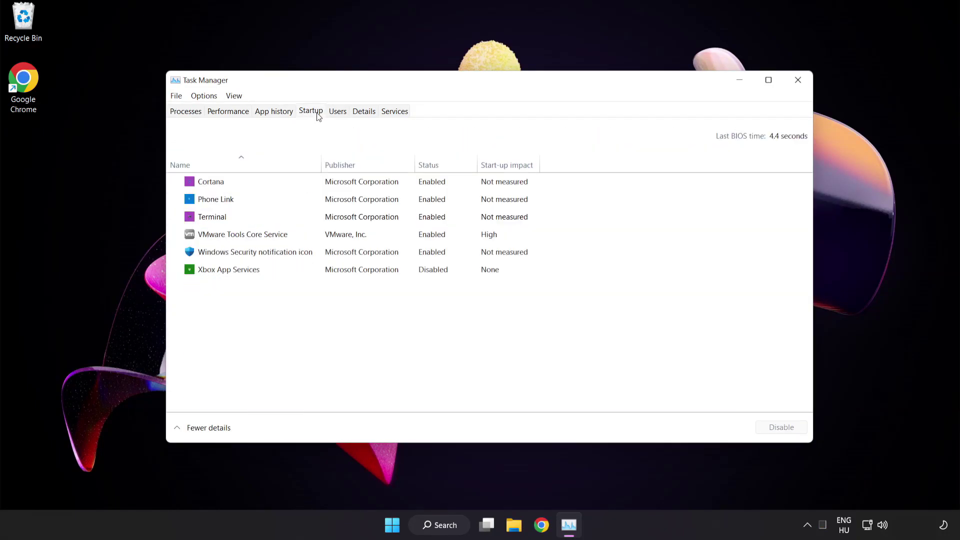
left_click(318, 188)
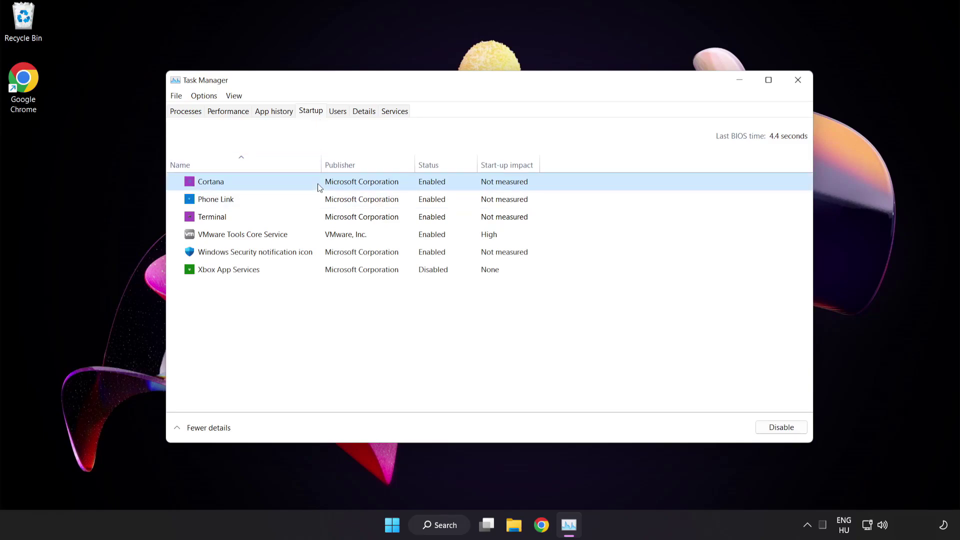
left_click(783, 430)
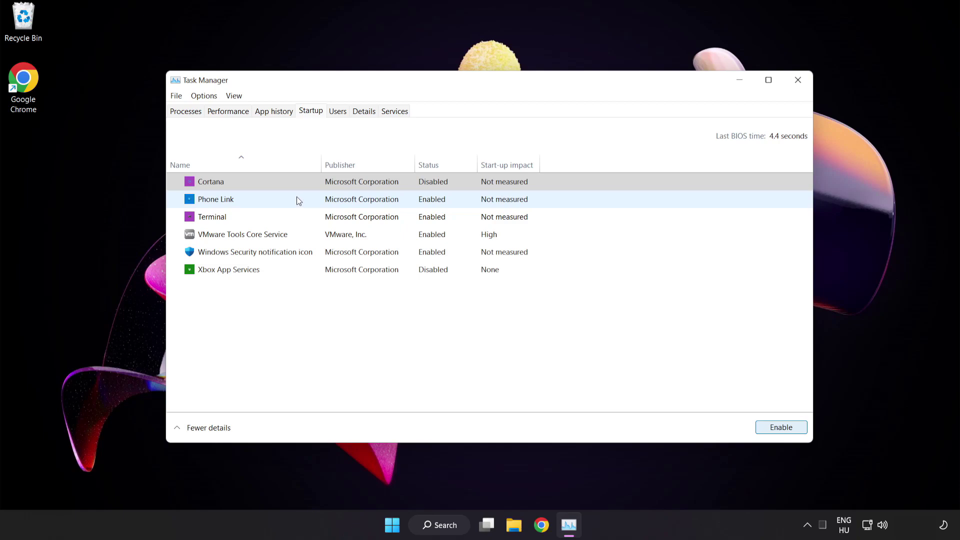
left_click(297, 198)
left_click(780, 427)
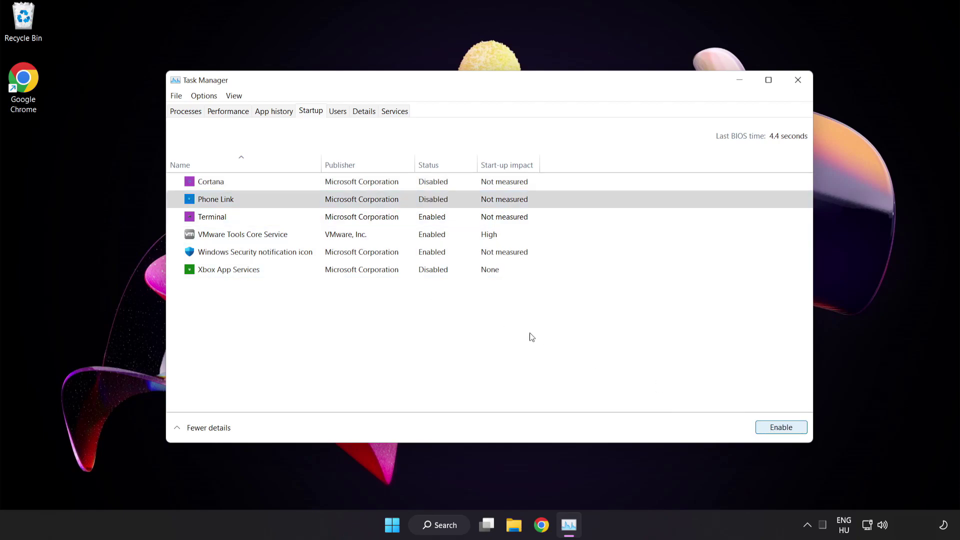
left_click(308, 219)
left_click(781, 428)
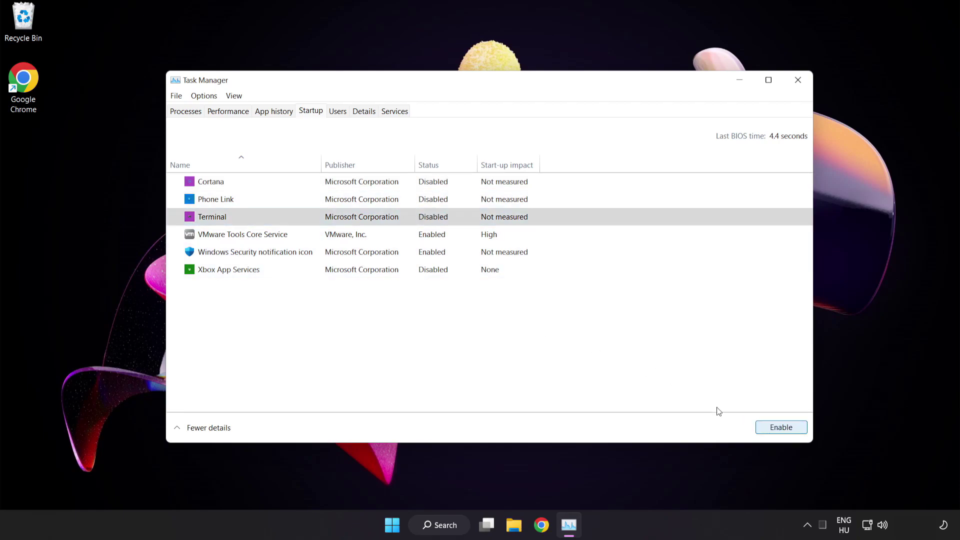
left_click(324, 254)
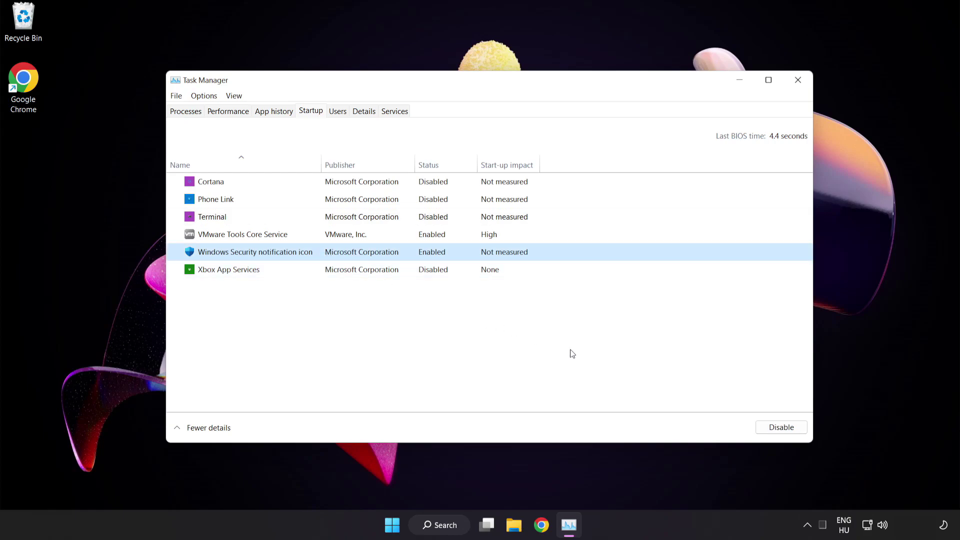
left_click(766, 429)
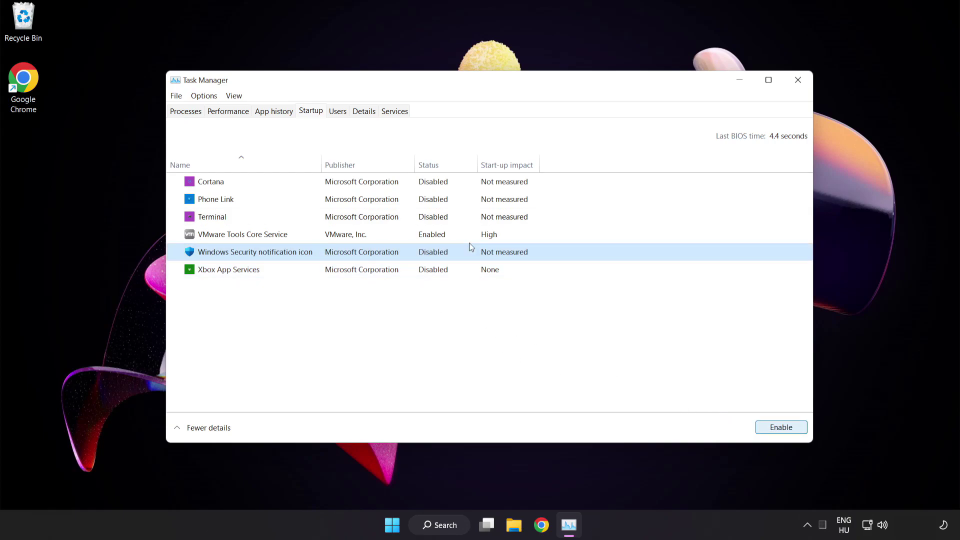
left_click(797, 80)
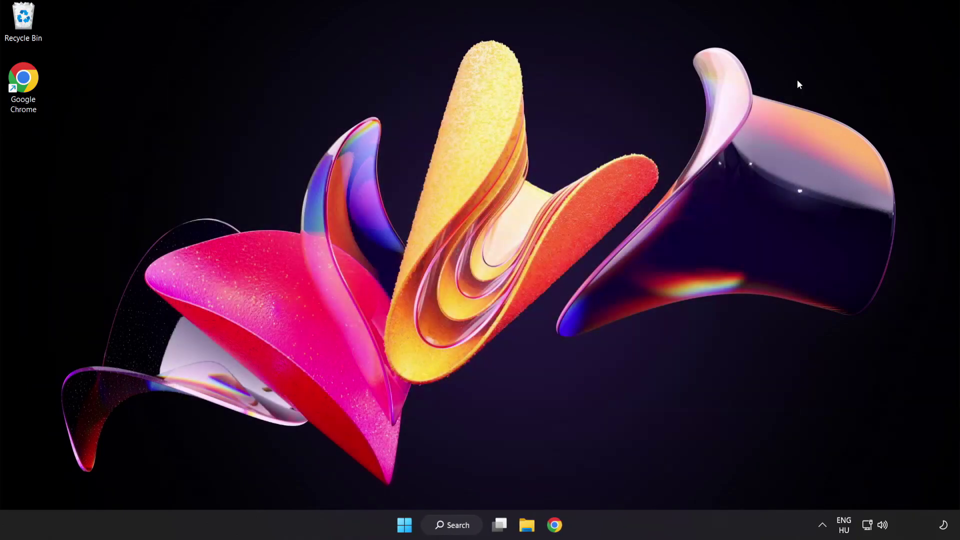
- Search for 'cmd' and run Command Prompt as administrator
left_click(456, 525)
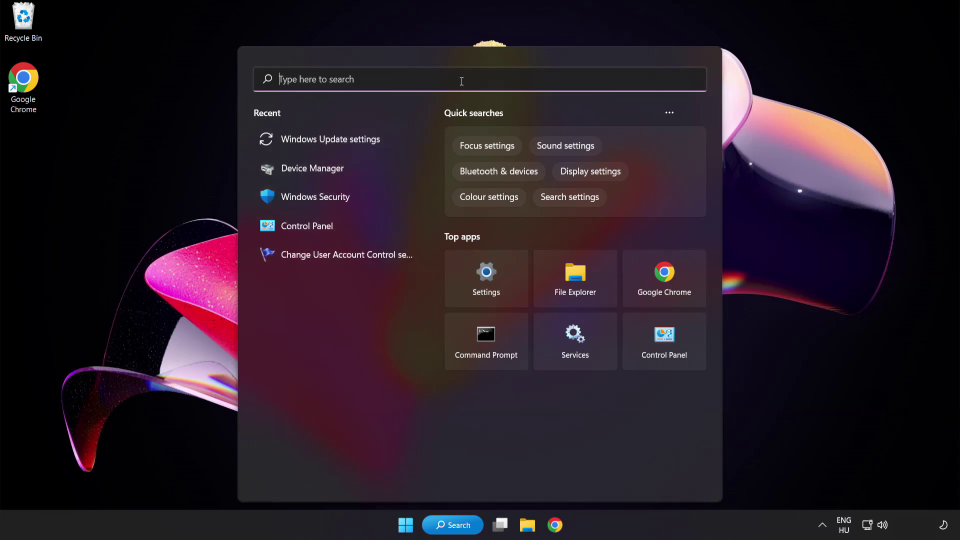
type("cmd")
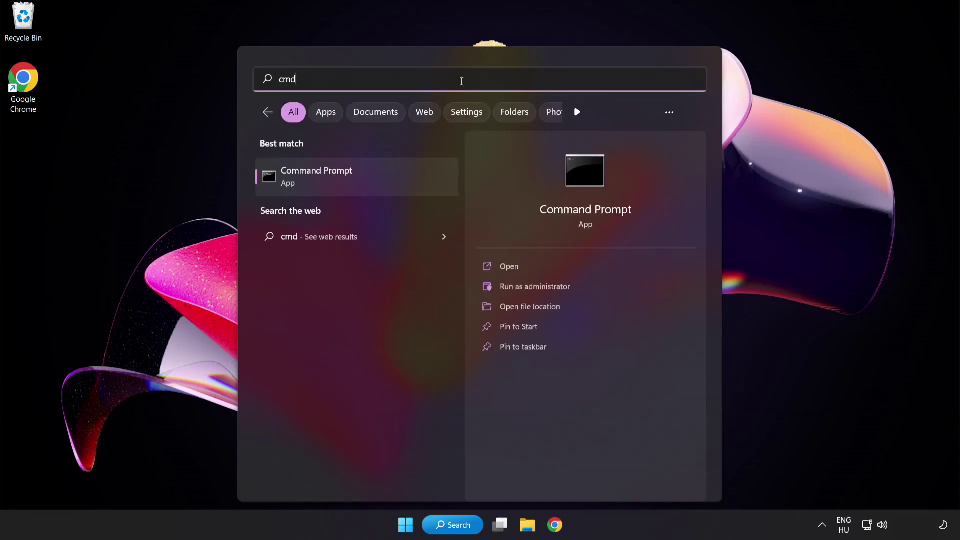
right_click(360, 180)
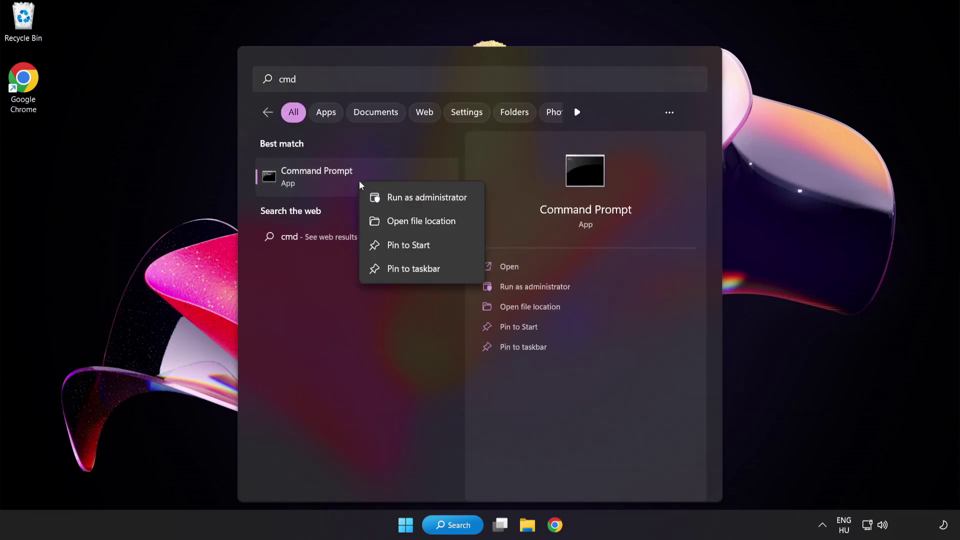
left_click(405, 200)
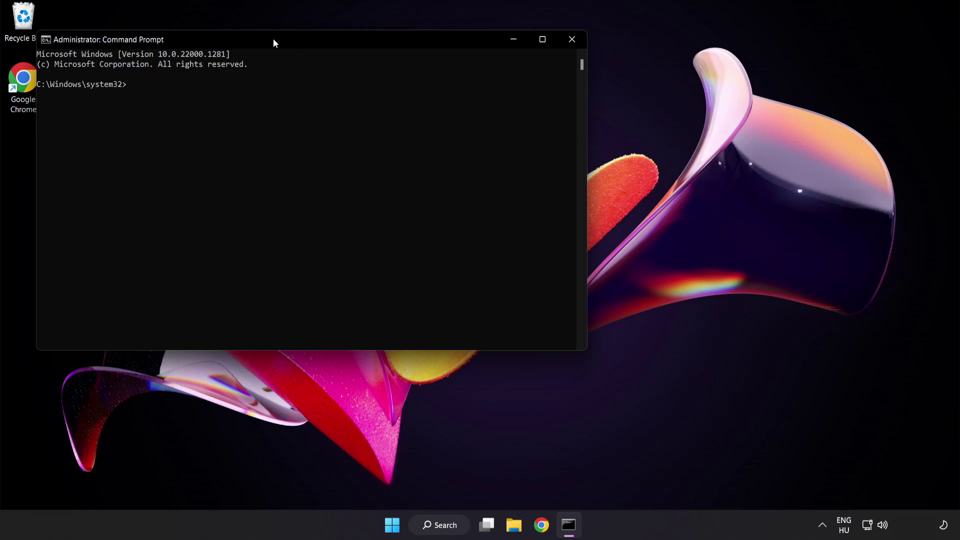
- Run sfc /scannow, confirm no integrity violations, and close Command Prompt
left_click_drag(273, 38, 416, 92)
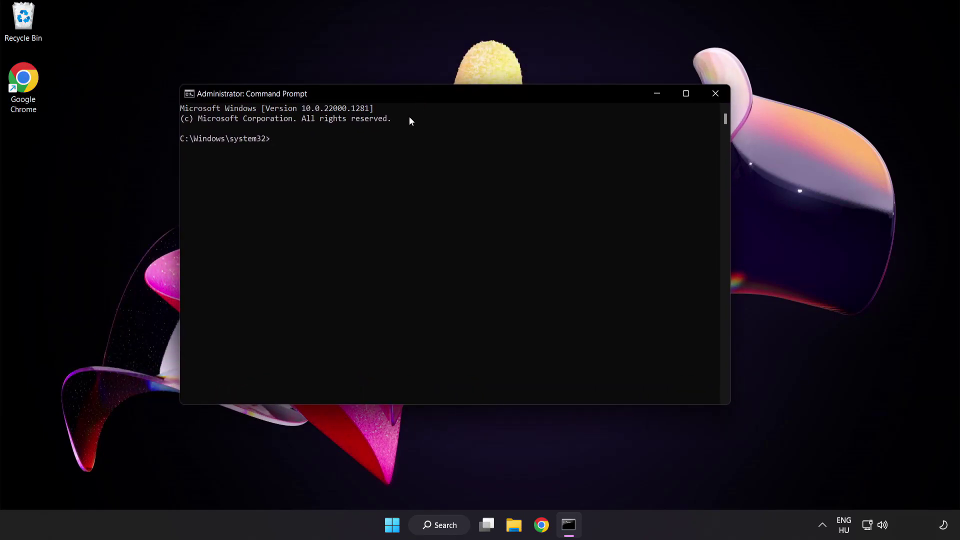
type("sfc")
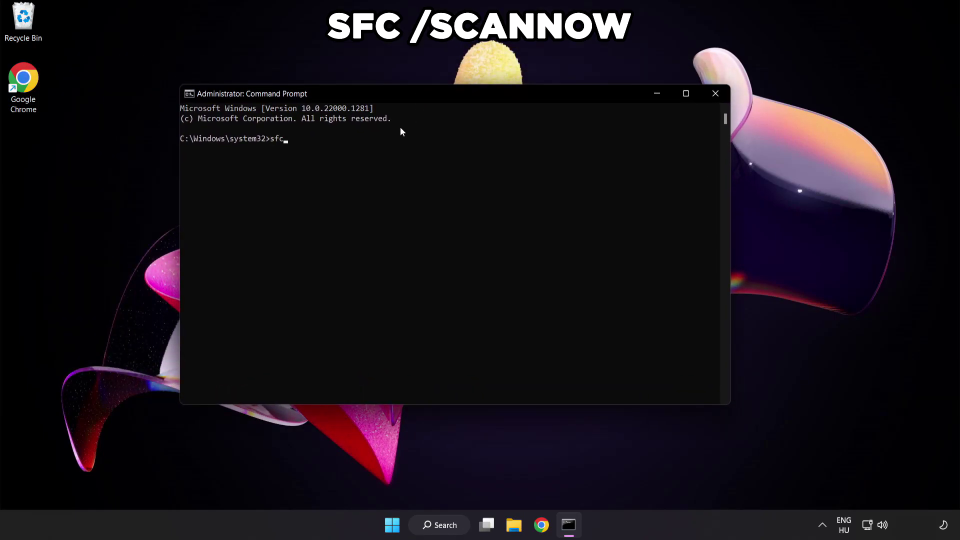
type(" /scan")
type("now")
key("Return")
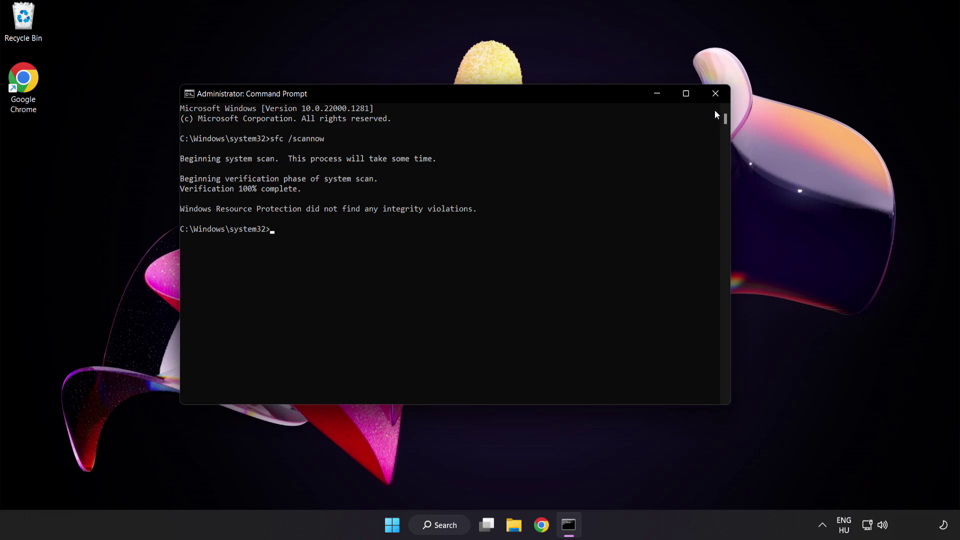
left_click(715, 94)
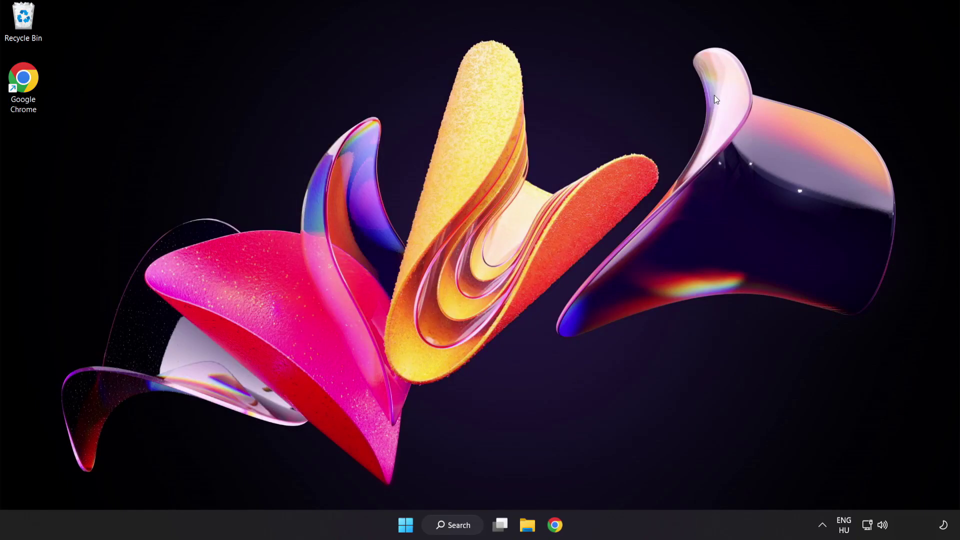
- Check the Start power options, then launch Windows Security from a 'security' search
left_click(406, 525)
left_click(635, 482)
left_click(456, 526)
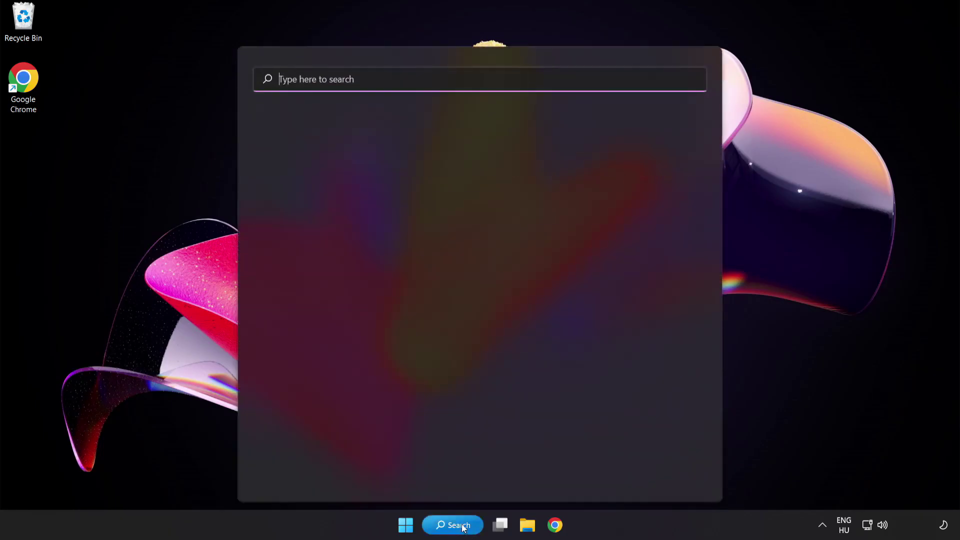
type("sec")
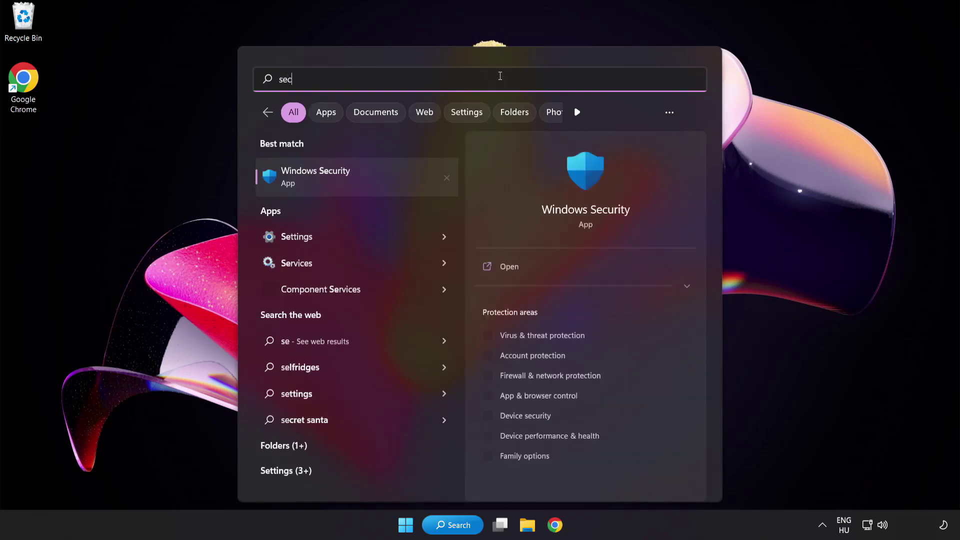
type("urity")
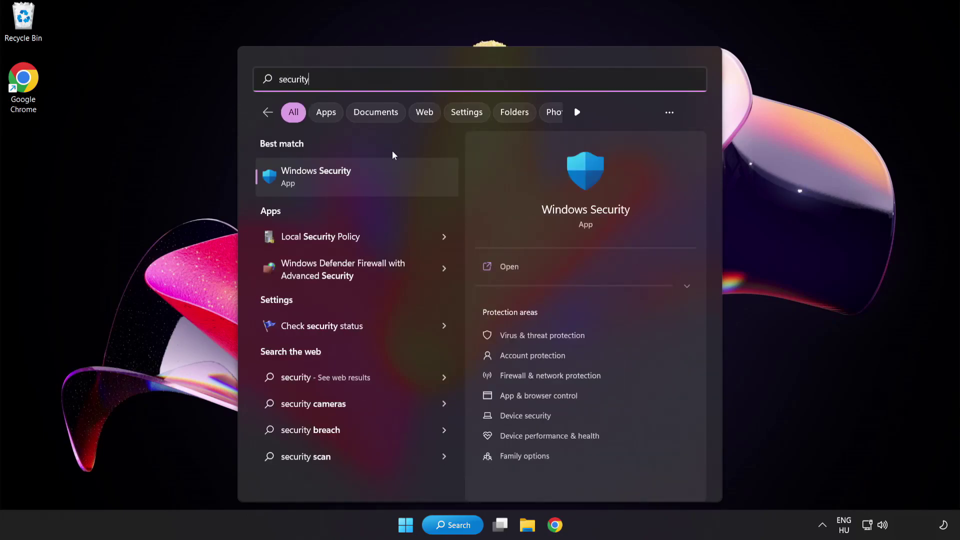
left_click(362, 178)
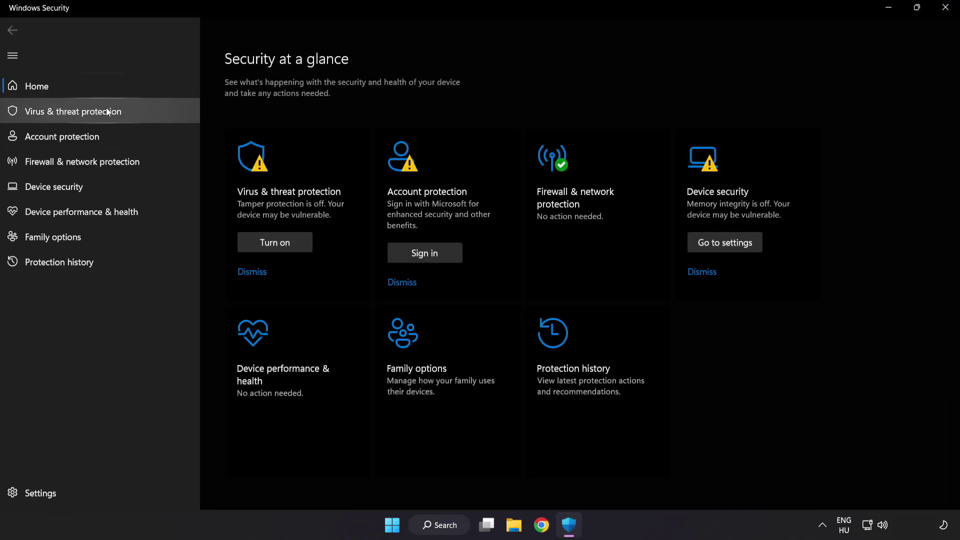
- Go to Virus & threat protection settings and open Add or remove exclusions
left_click(145, 111)
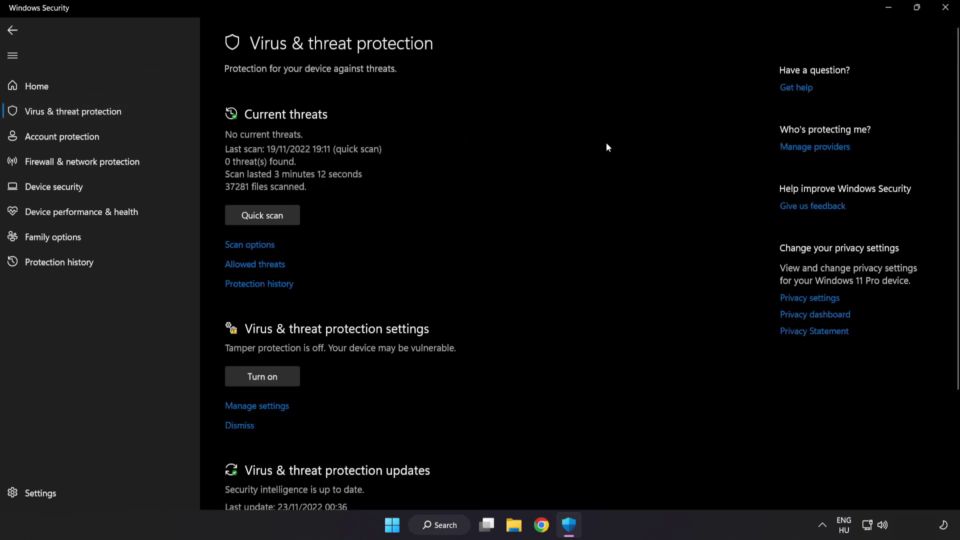
scroll(607, 147, "down", 4)
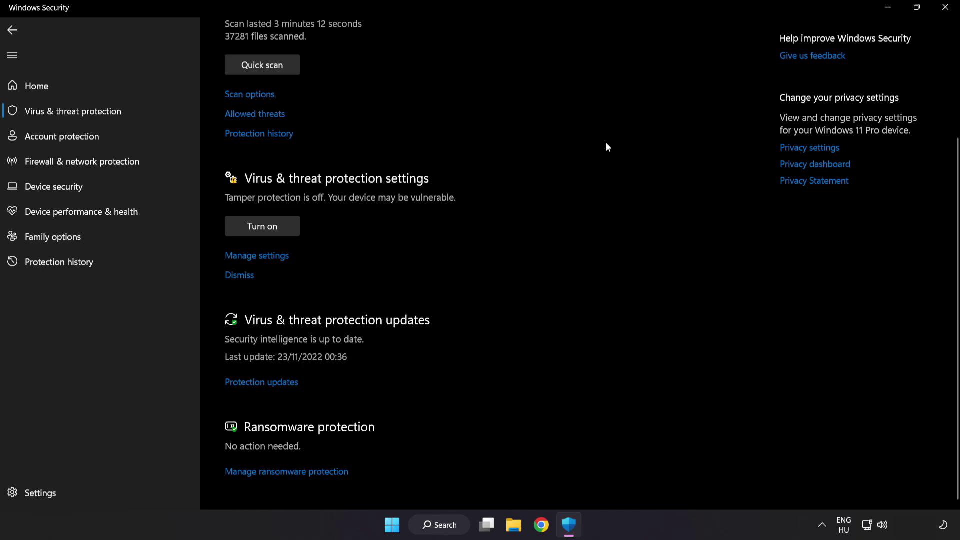
left_click(263, 256)
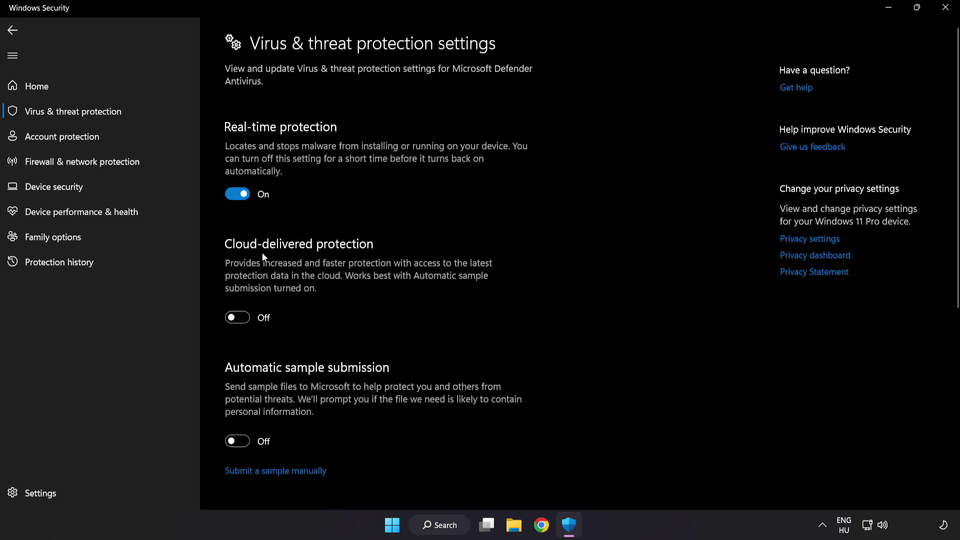
scroll(559, 261, "down", 3)
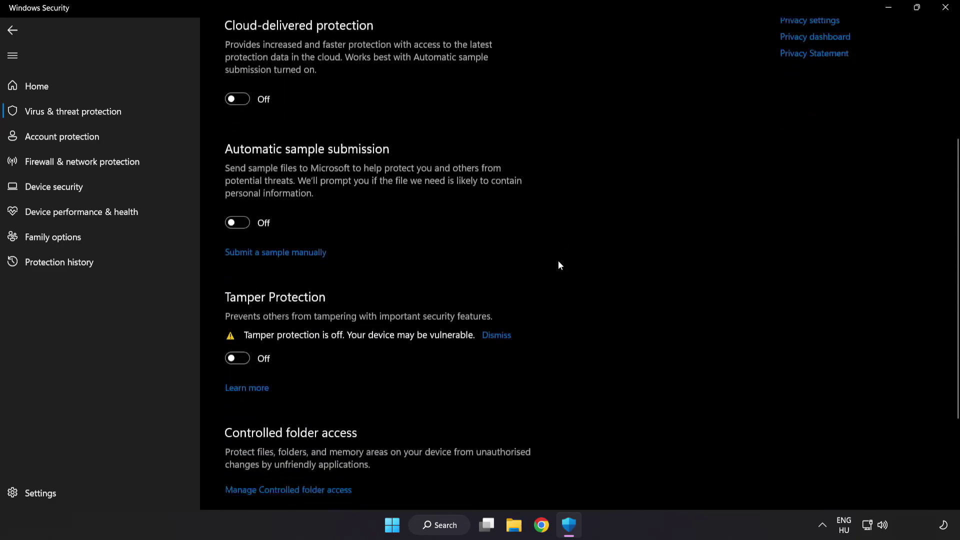
scroll(559, 261, "down", 2)
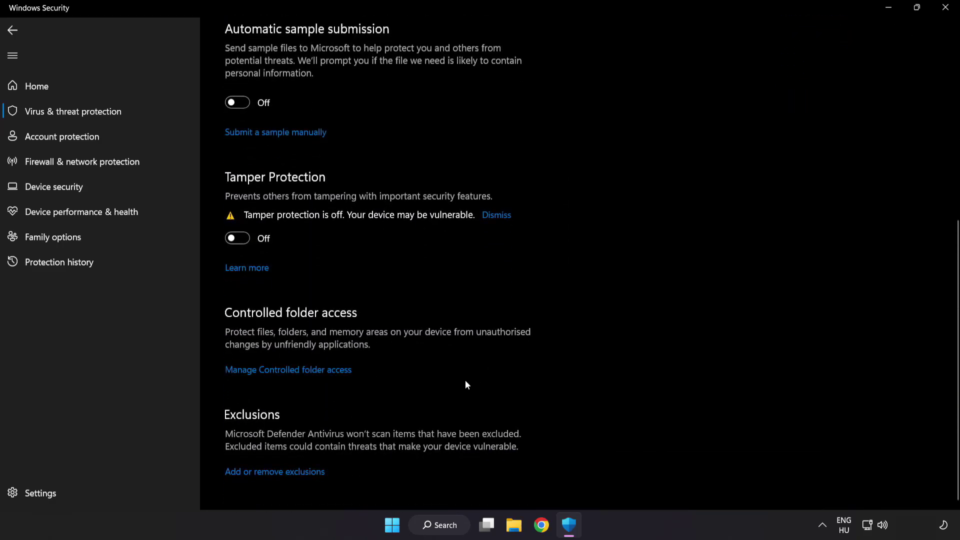
left_click(279, 473)
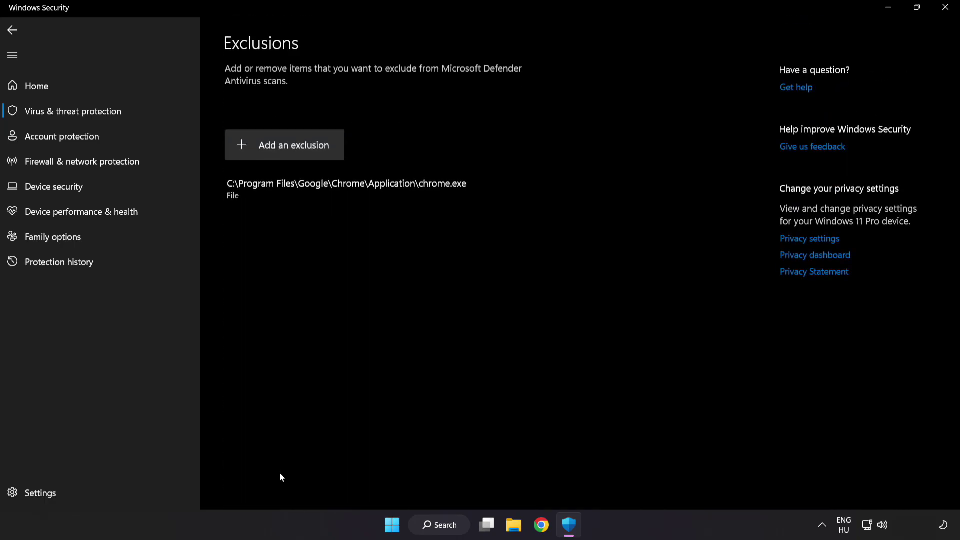
- Add a new exclusion of type File
left_click(286, 154)
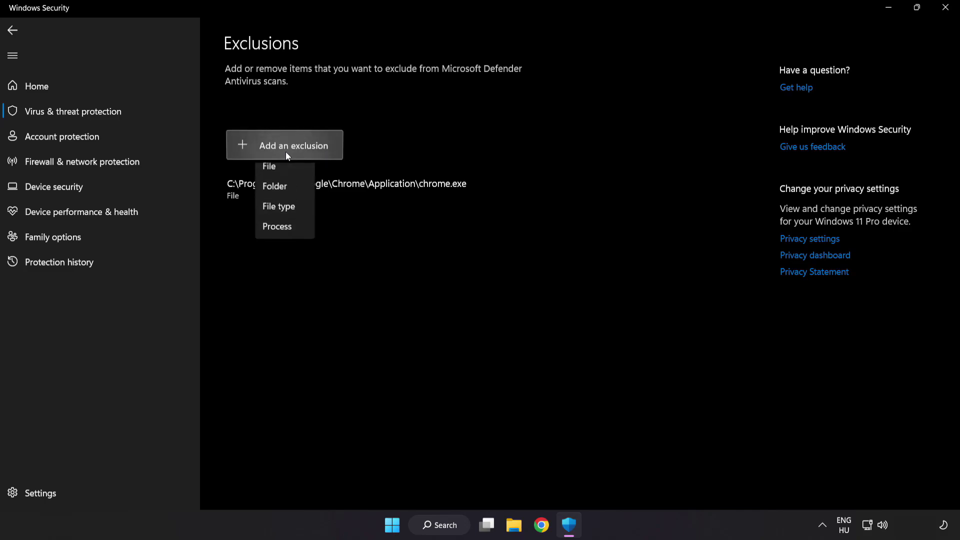
left_click(279, 176)
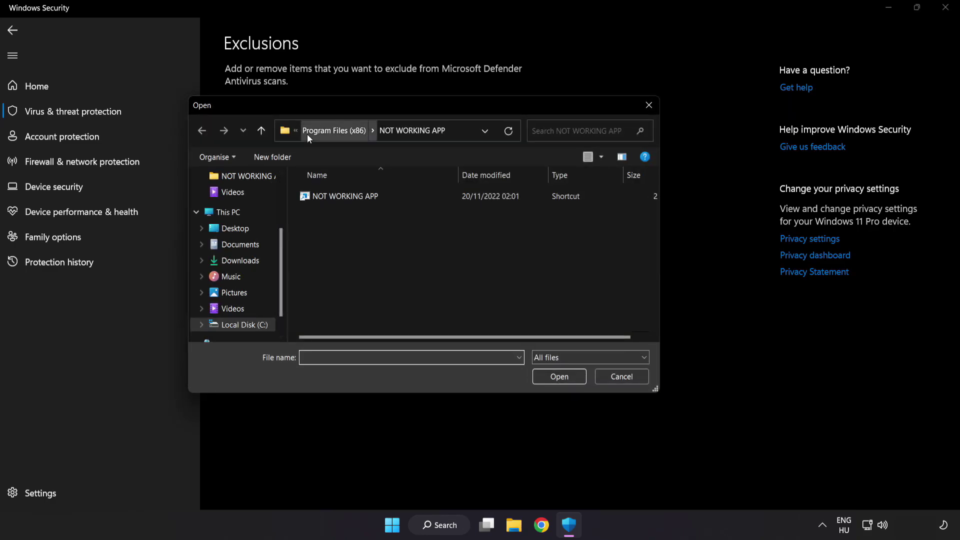
- Pick the NOT WORKING APP shortcut in C:\Program Files (x86)\NOT WORKING APP as the excluded file
left_click(307, 132)
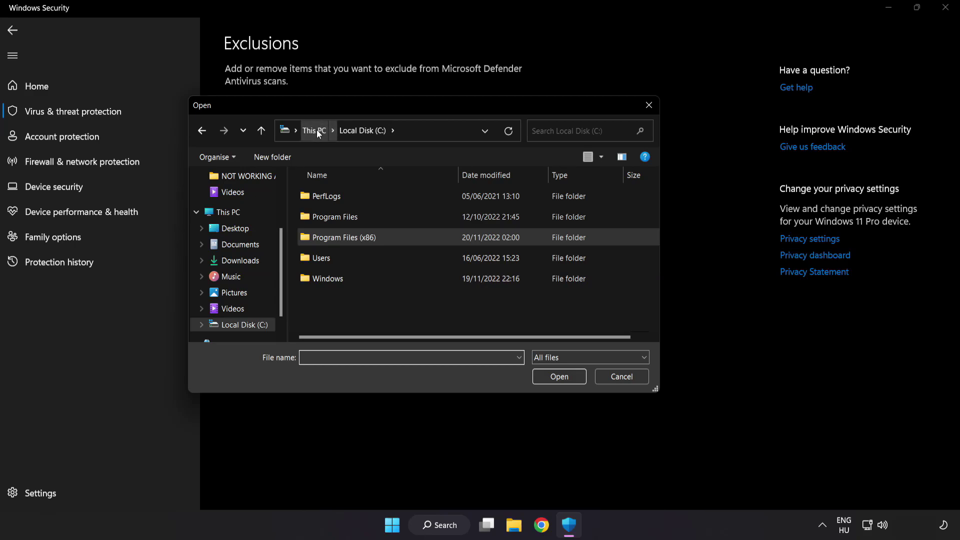
left_click(317, 130)
double_click(357, 327)
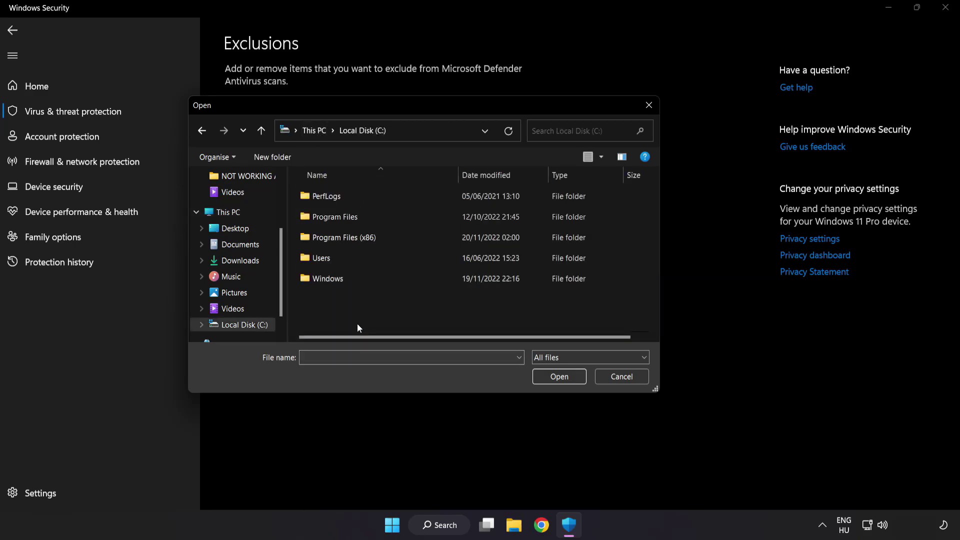
double_click(368, 233)
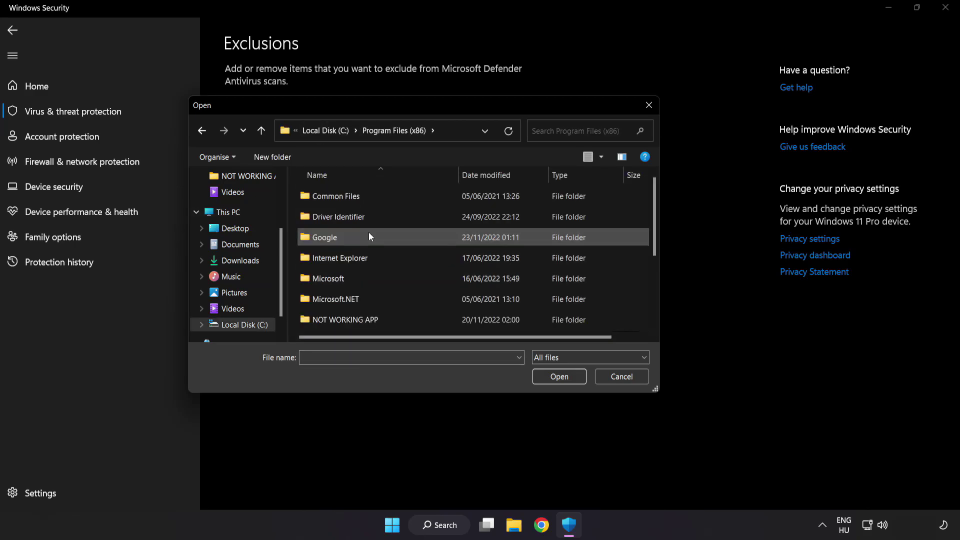
scroll(356, 312, "down", 1)
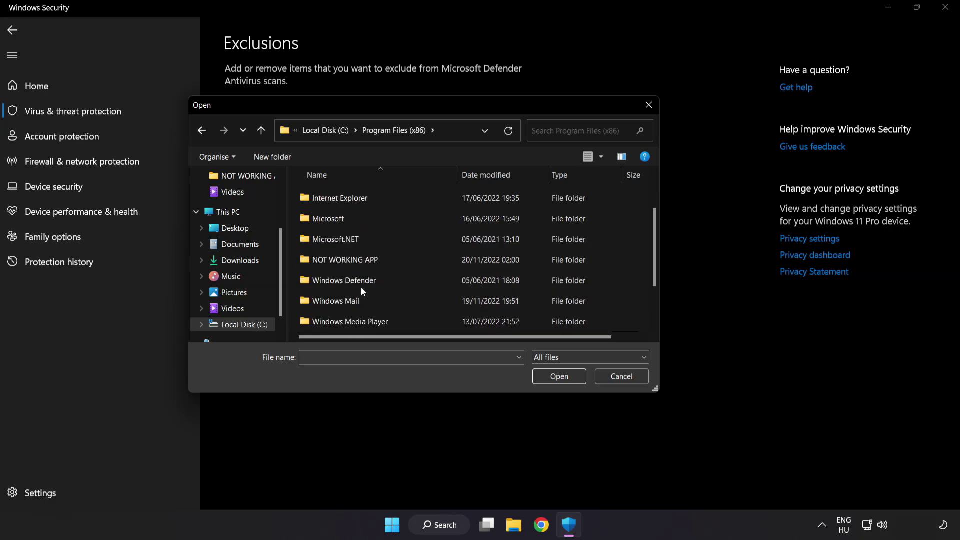
double_click(382, 260)
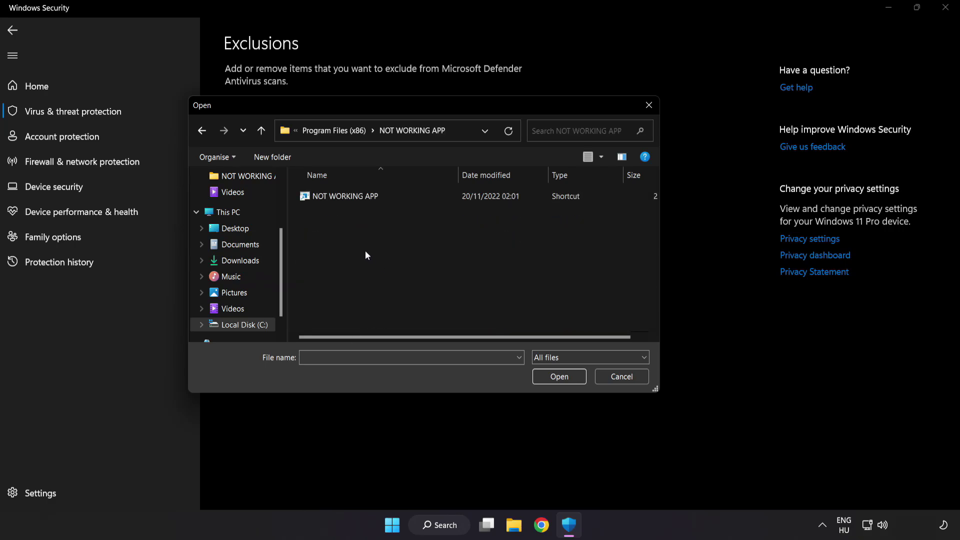
left_click(350, 198)
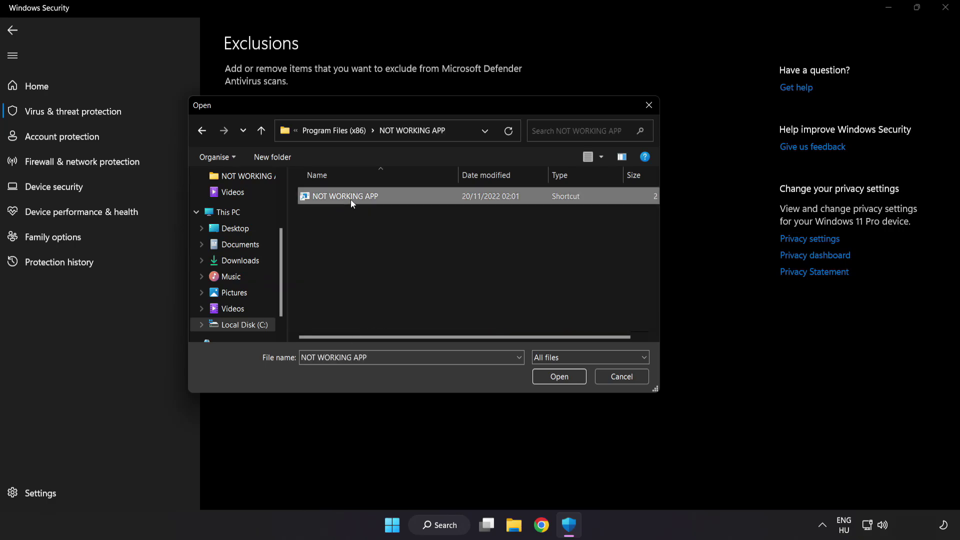
left_click(560, 377)
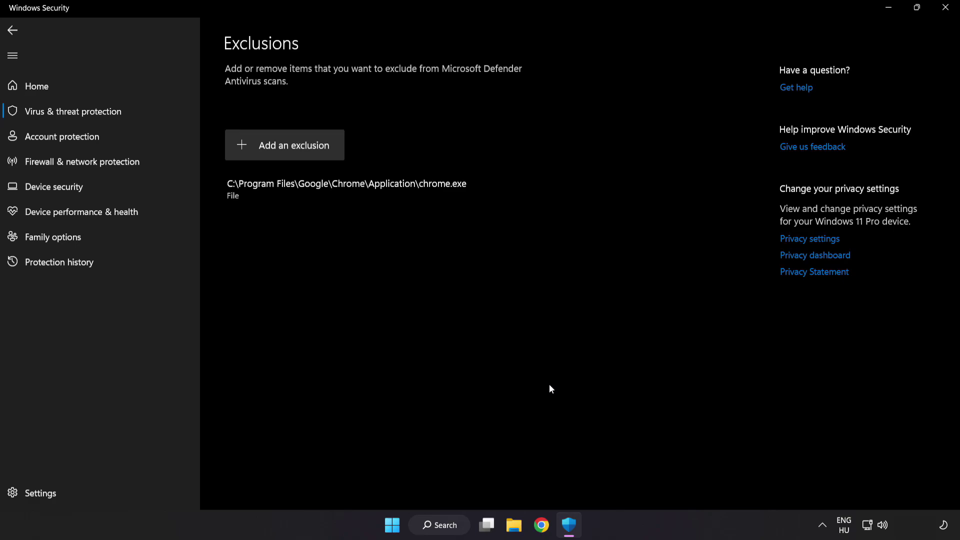
- Close the Windows Security window
left_click(942, 15)
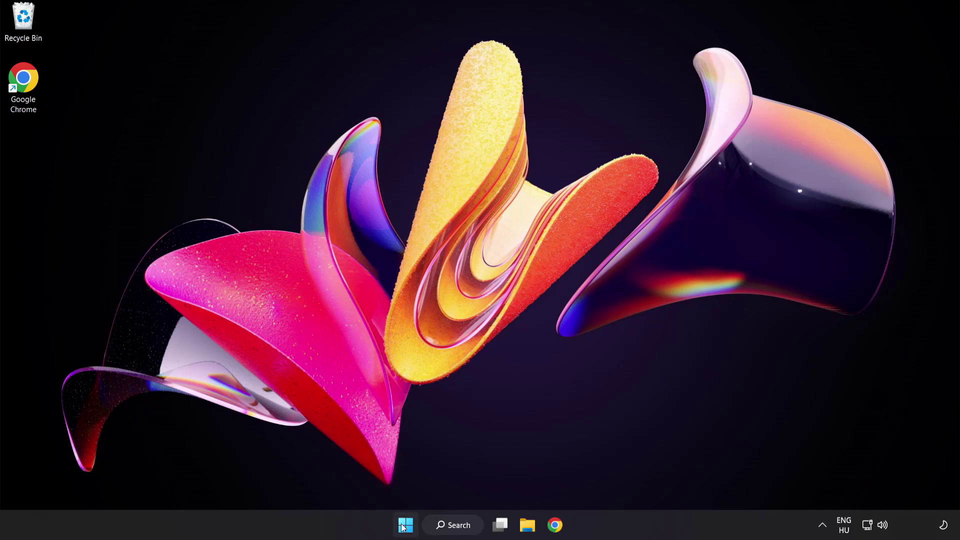
- Show the Start menu power options: Sleep, Shut down and Restart
left_click(402, 527)
left_click(634, 484)
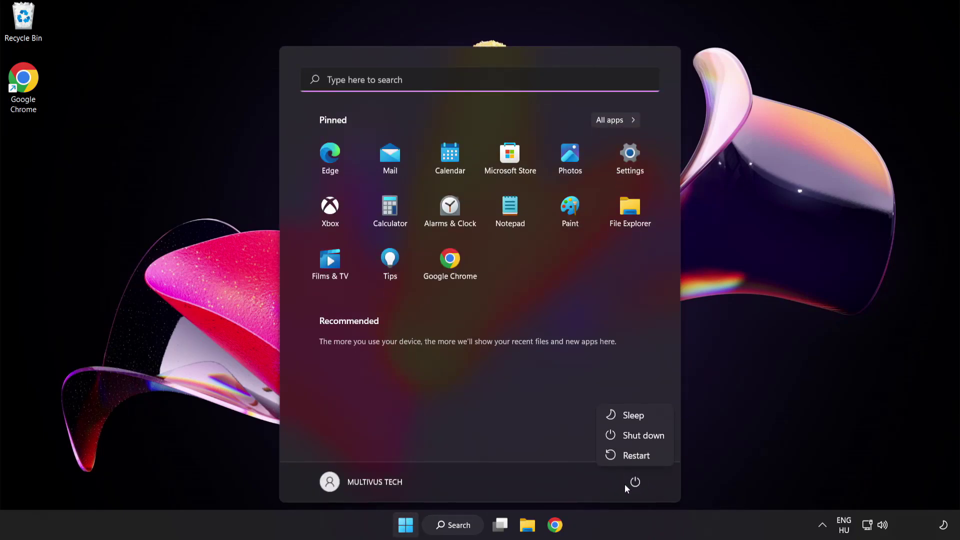